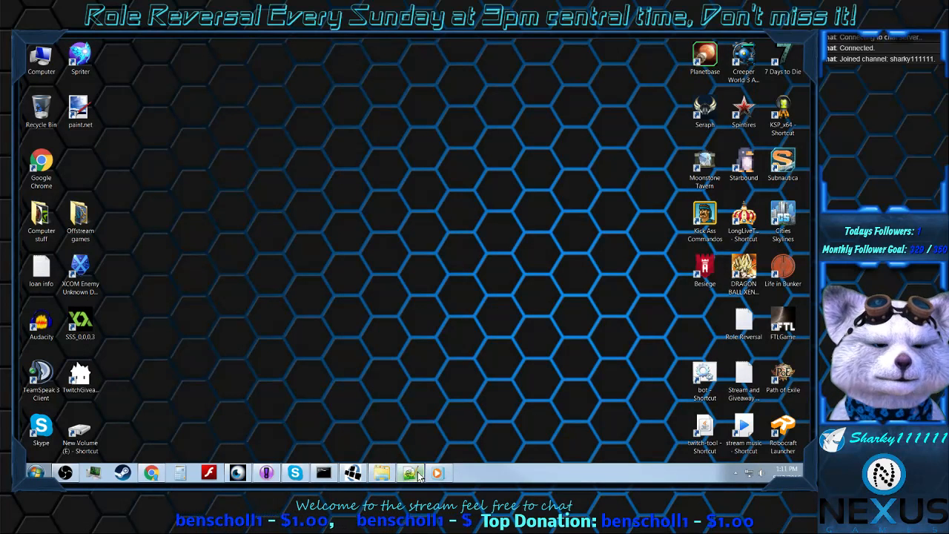
# Step: Switch to Notepad++ and add the line "4 hero party" below the Project Hero's title, separated by a blank line
pyautogui.click(415, 474)
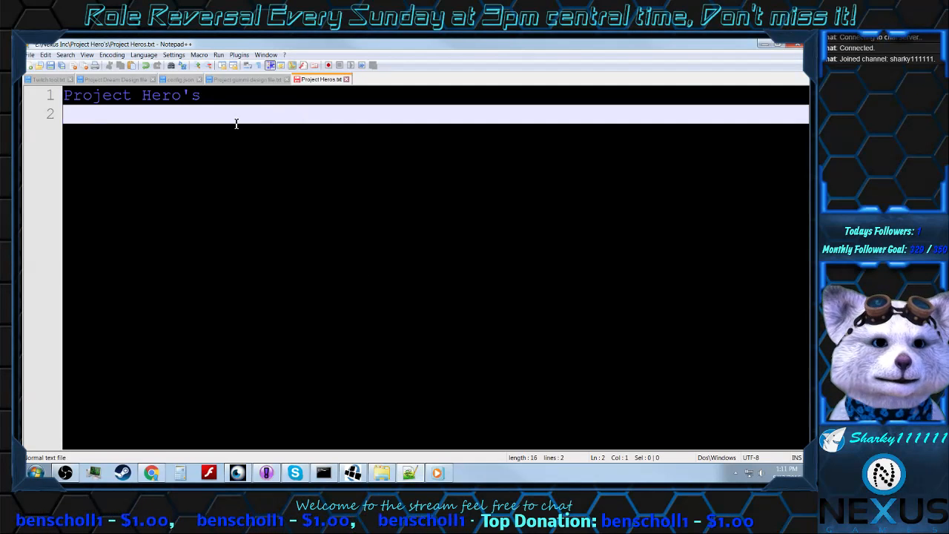
pyautogui.moveTo(209, 100); pyautogui.dragTo(25, 100)
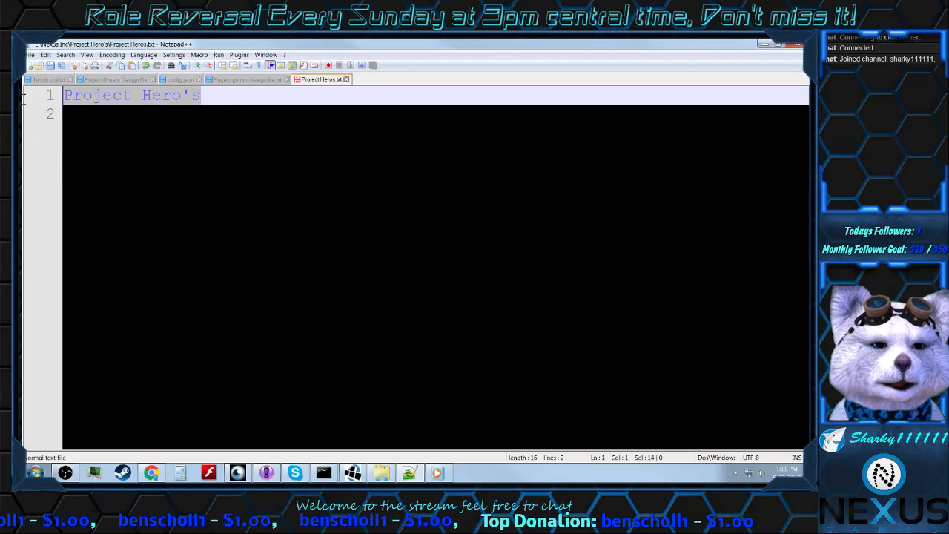
pyautogui.click(158, 120)
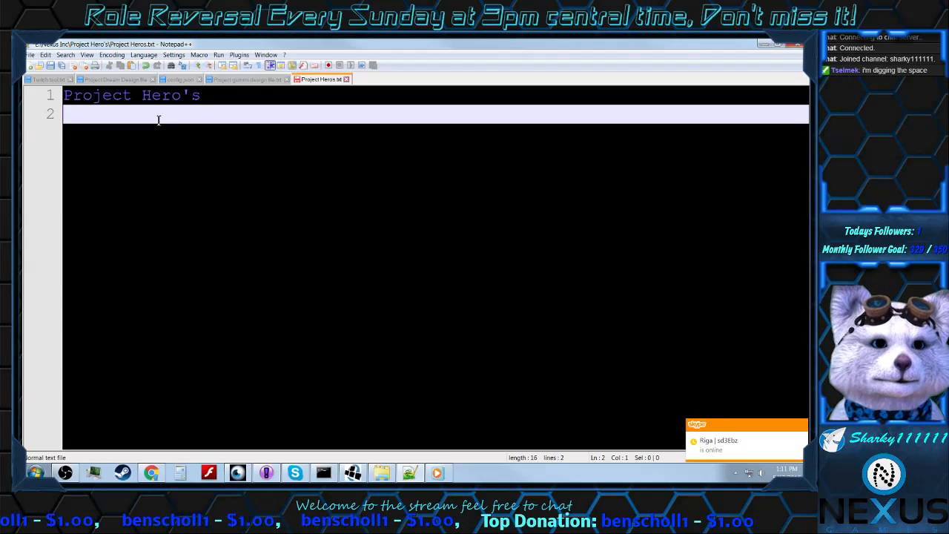
pyautogui.press('Return')
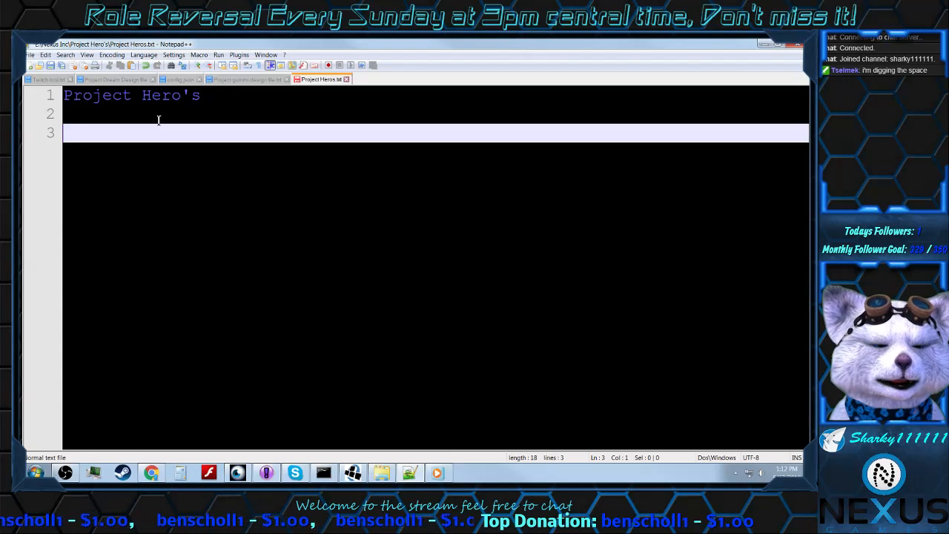
pyautogui.write('4 hero ')
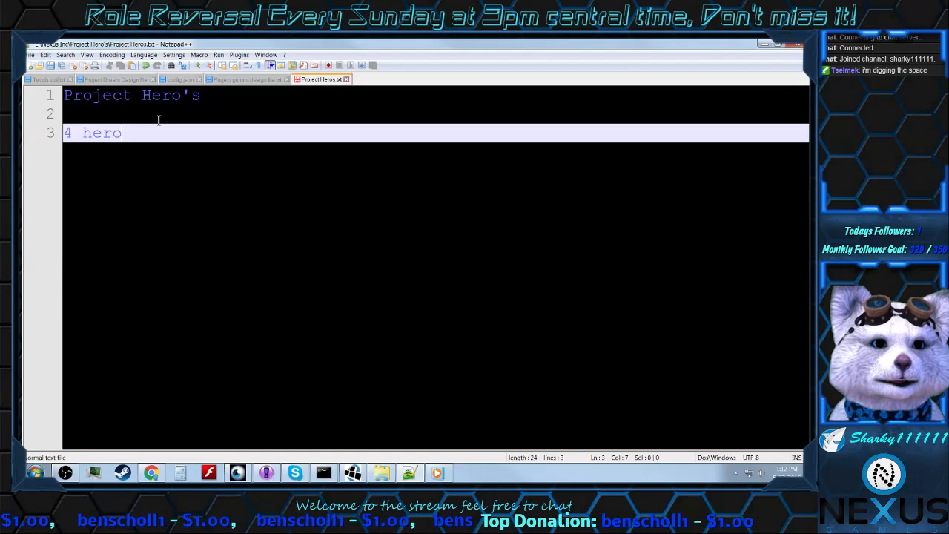
pyautogui.write('party')
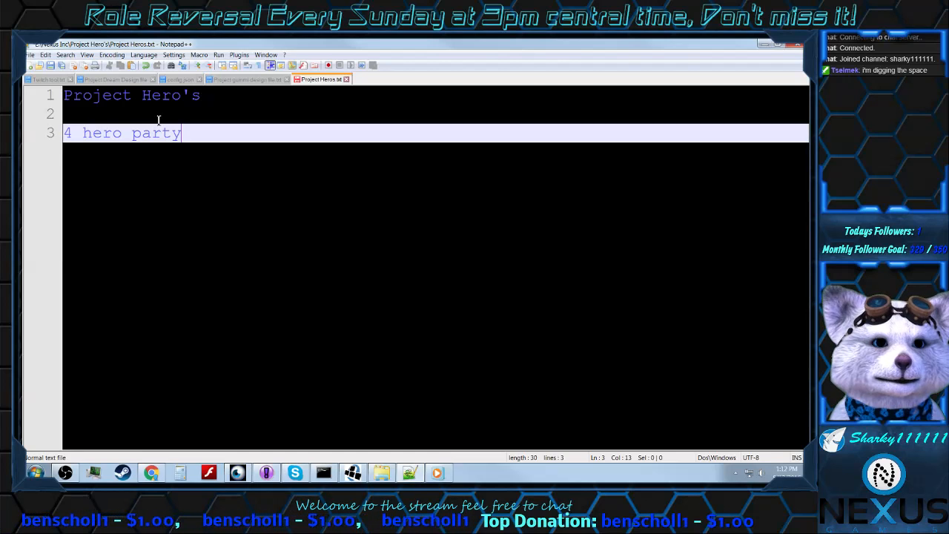
pyautogui.press('Return')
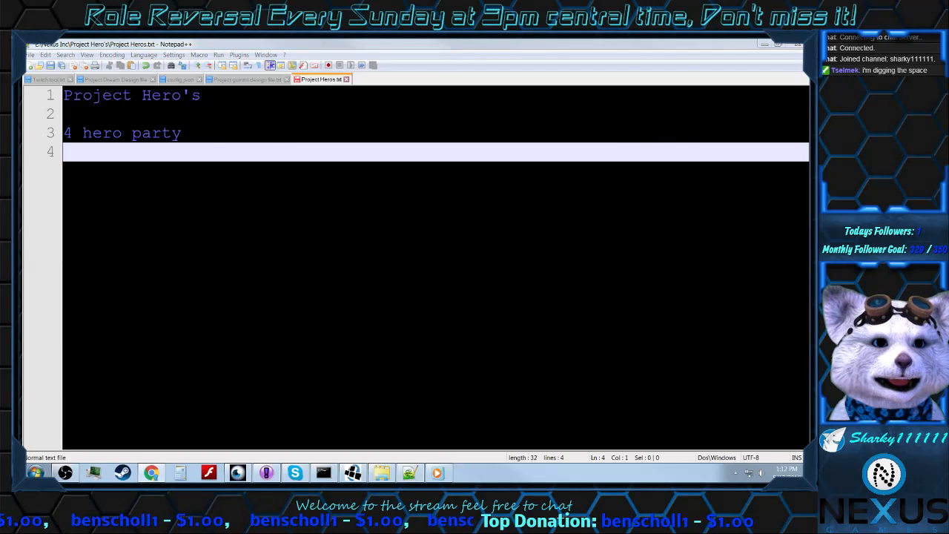
# Step: Bring up a maximized Chrome window and search Google Images for "vanguard"
pyautogui.moveTo(947, 304); pyautogui.dragTo(457, 123)
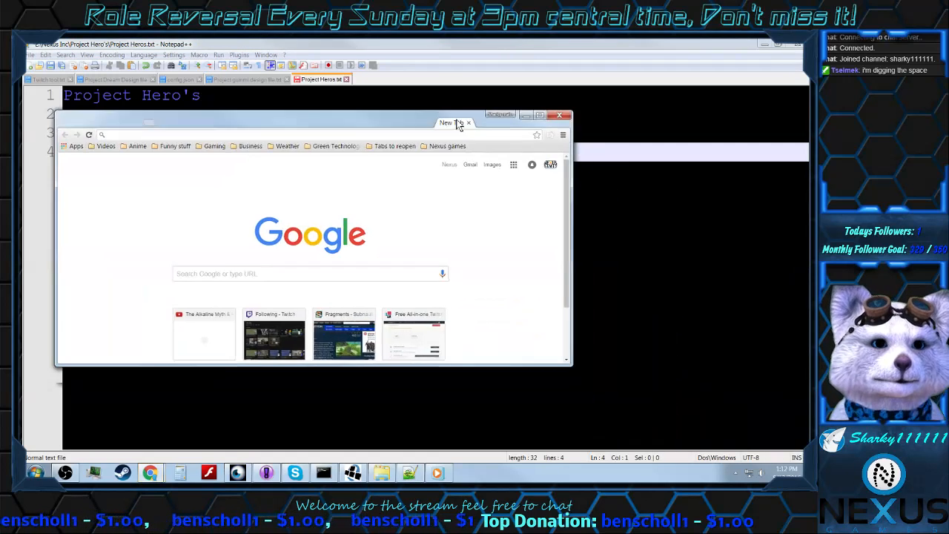
pyautogui.click(544, 115)
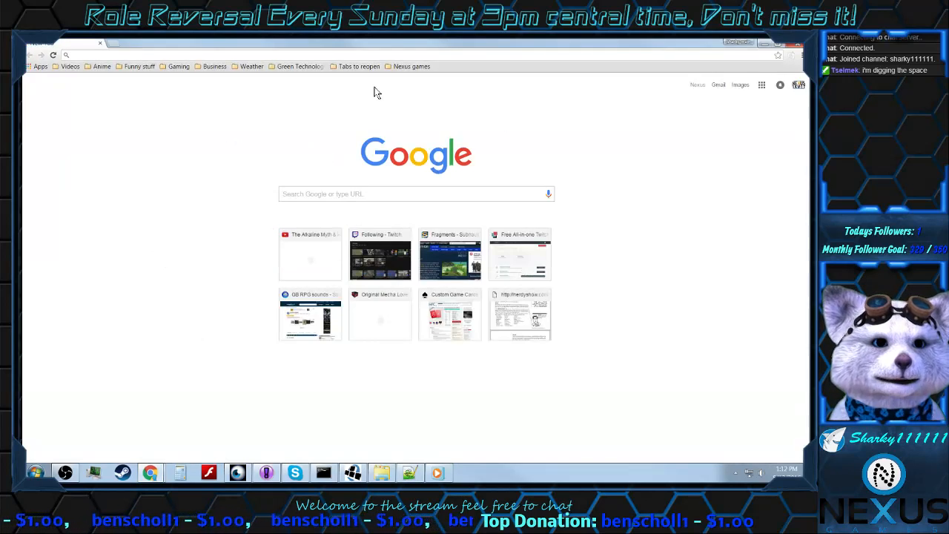
pyautogui.write('vanga')
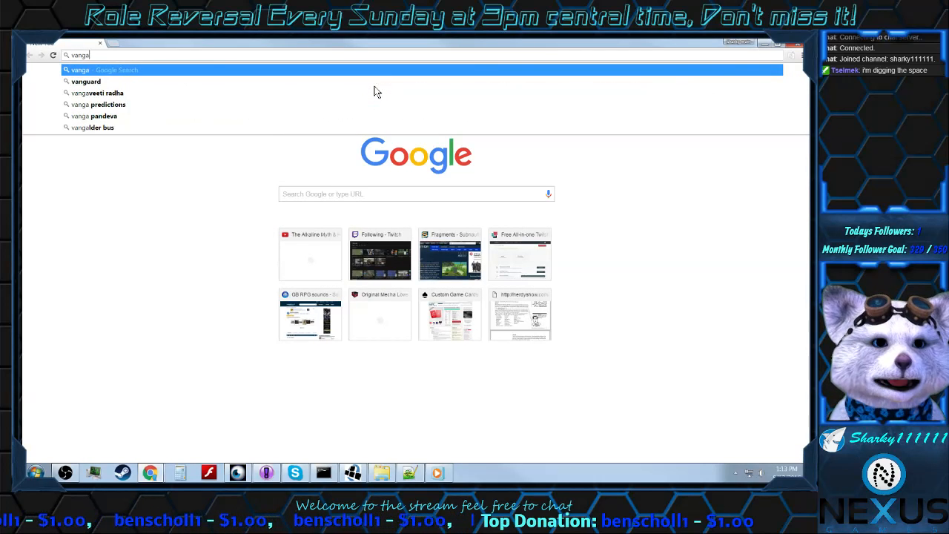
pyautogui.press('Down')
pyautogui.press('Return')
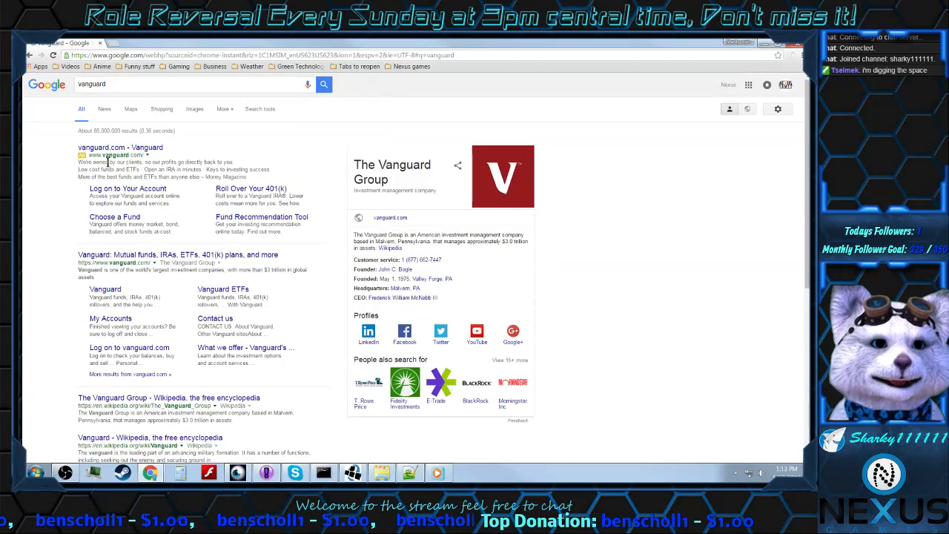
pyautogui.click(192, 113)
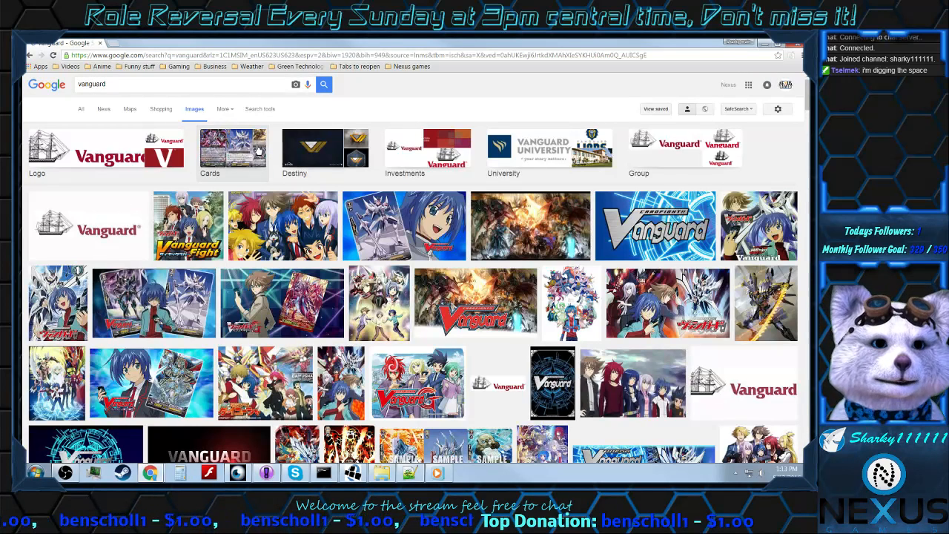
# Step: Browse the vanguard image results for trading card examples, then return to the start of the results
pyautogui.scroll(-2, 256, 151)
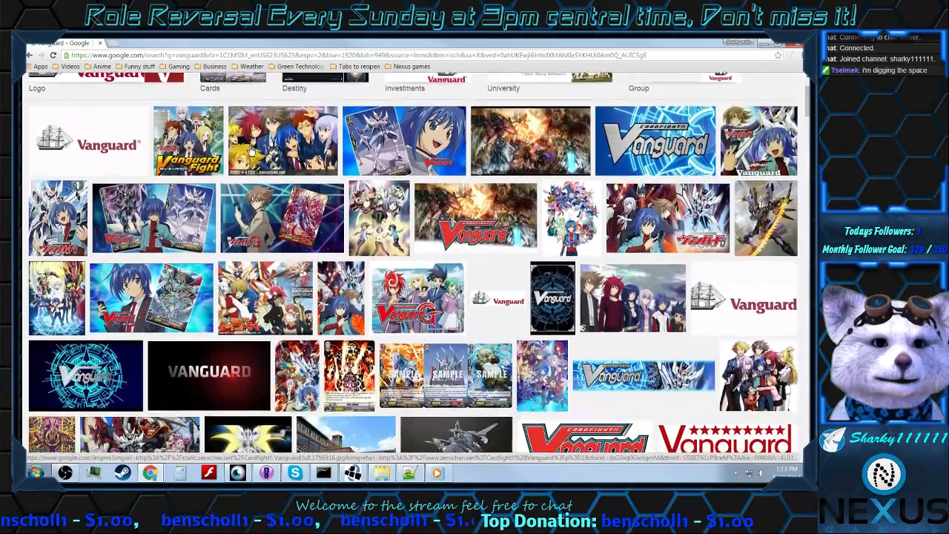
pyautogui.scroll(-4, 250, 151)
pyautogui.scroll(-2, 251, 150)
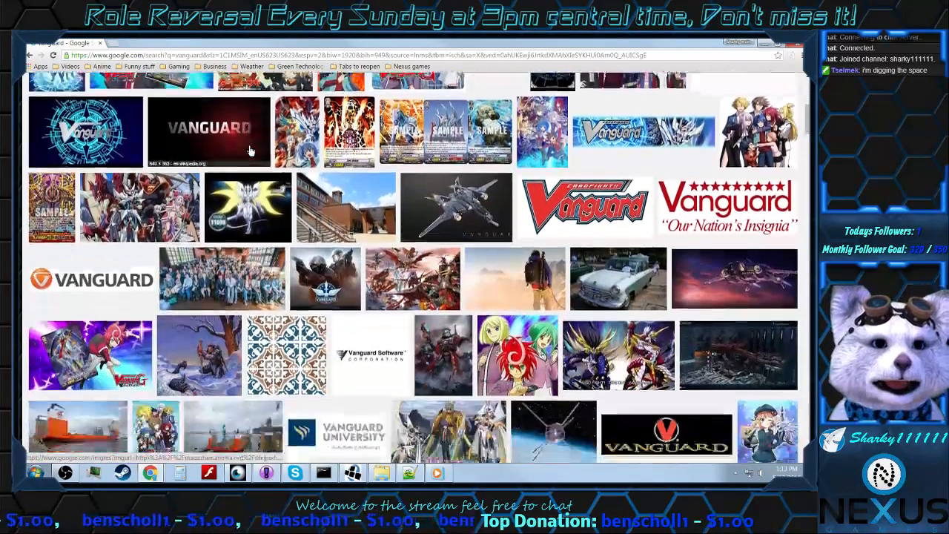
pyautogui.scroll(-4, 251, 150)
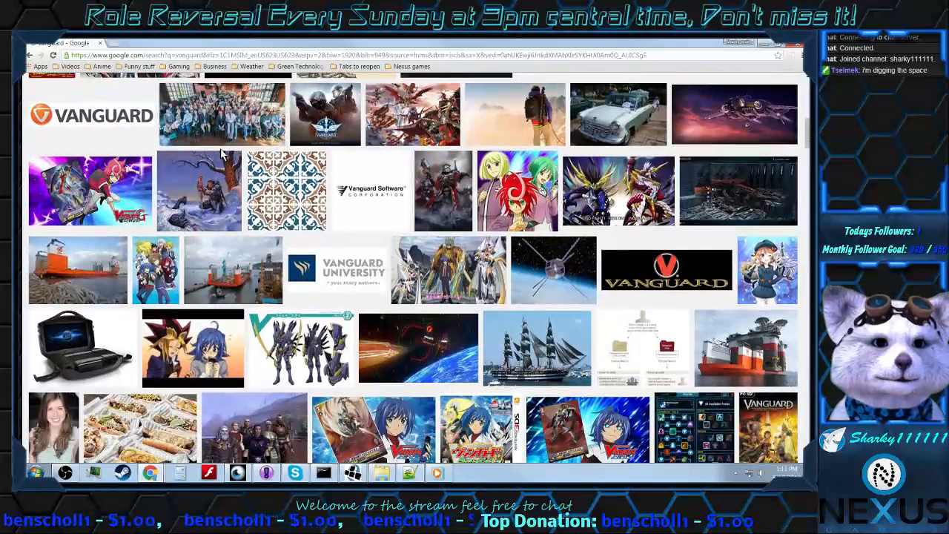
pyautogui.scroll(-6, 227, 154)
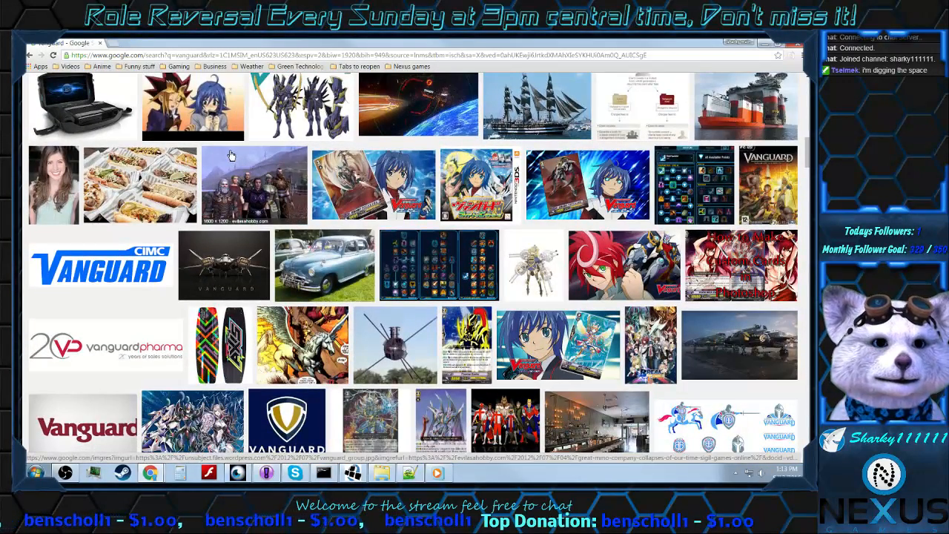
pyautogui.scroll(-5, 230, 155)
pyautogui.scroll(-4, 232, 153)
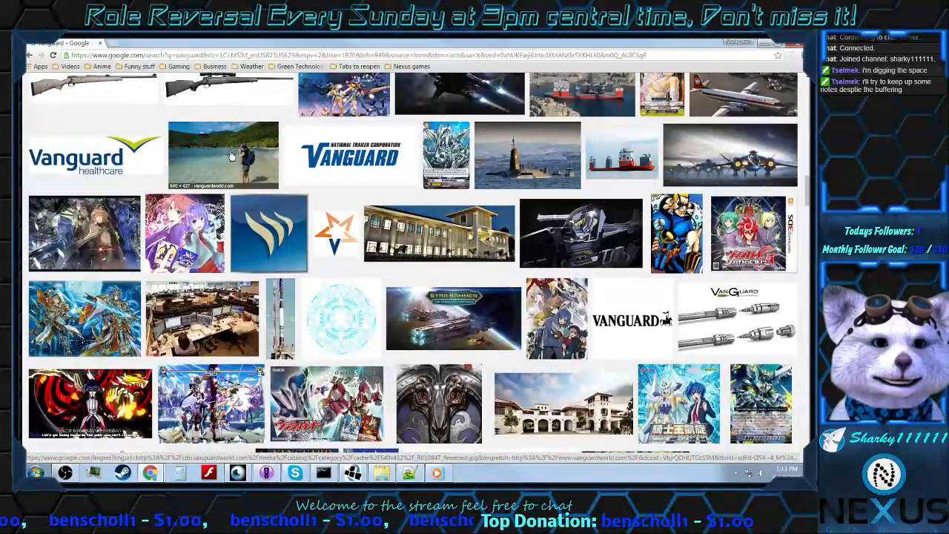
pyautogui.scroll(-3, 230, 155)
pyautogui.scroll(-3, 231, 155)
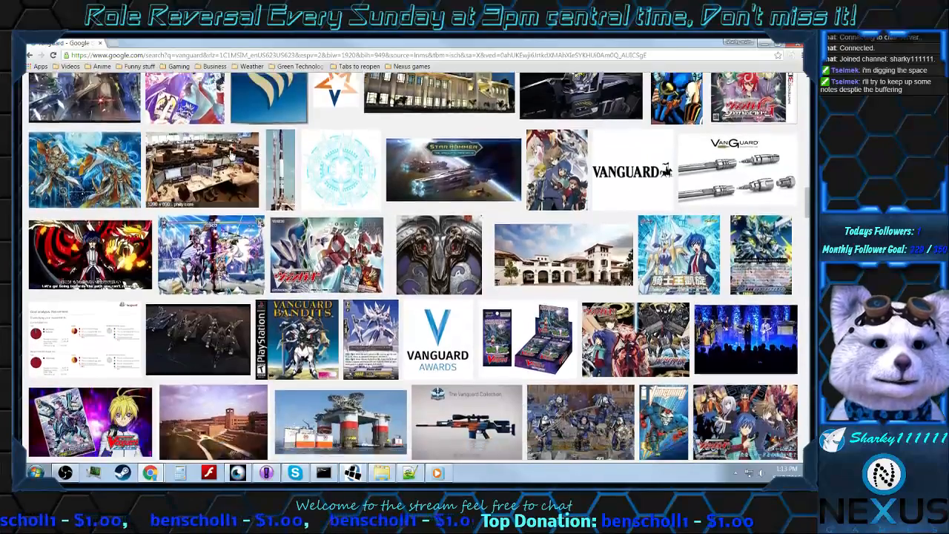
pyautogui.scroll(-3, 232, 154)
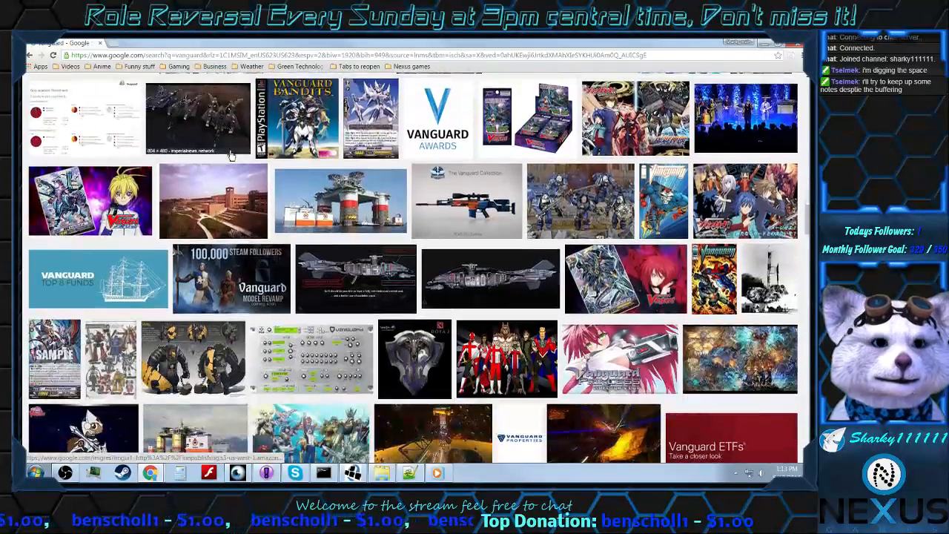
pyautogui.scroll(-4, 231, 155)
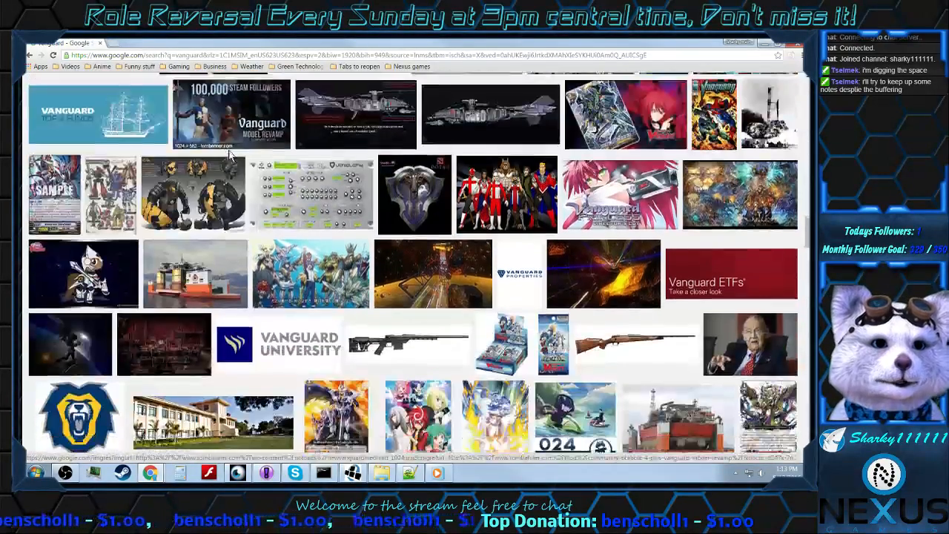
pyautogui.scroll(-4, 231, 155)
pyautogui.scroll(-15, 231, 155)
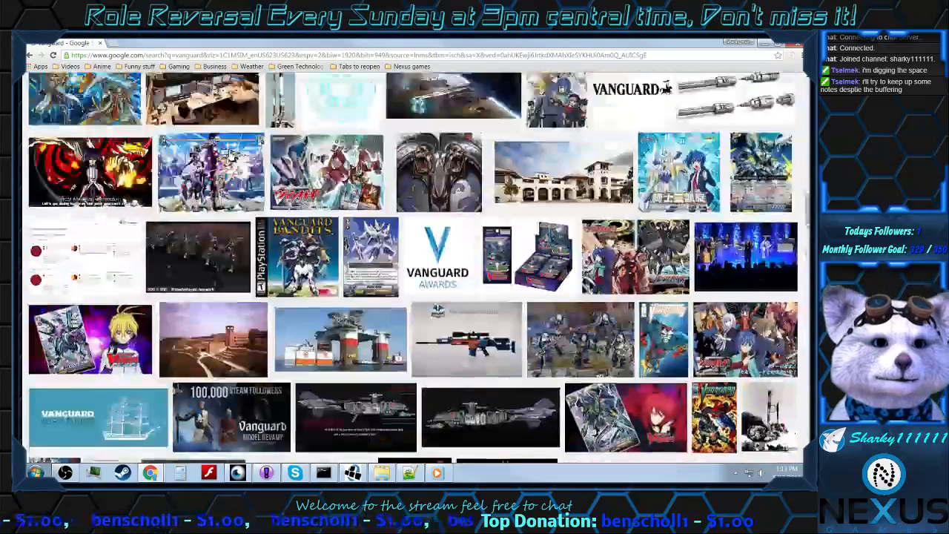
pyautogui.scroll(20, 230, 155)
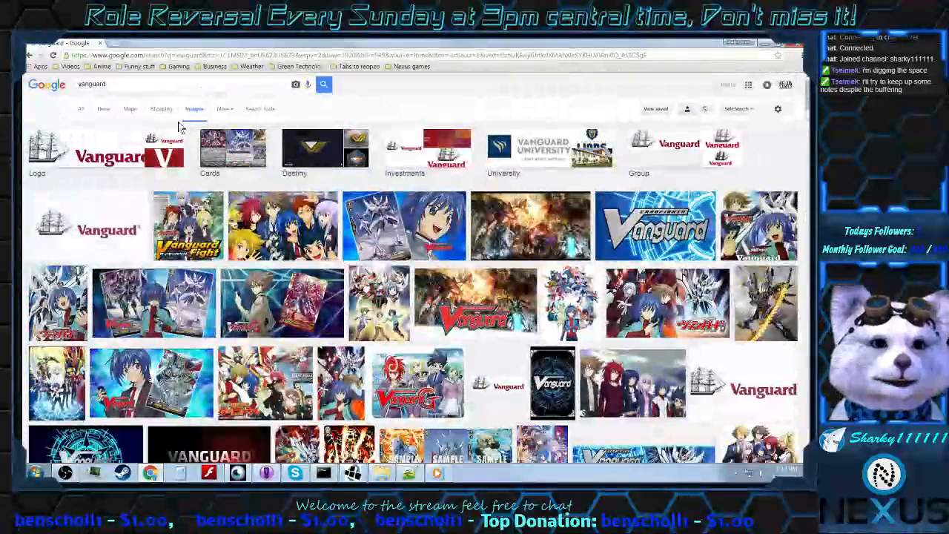
# Step: Refine the image search to "vanguard card" and open the preview of the Endshifting Halloween Girl card
pyautogui.click(176, 83)
pyautogui.write('card')
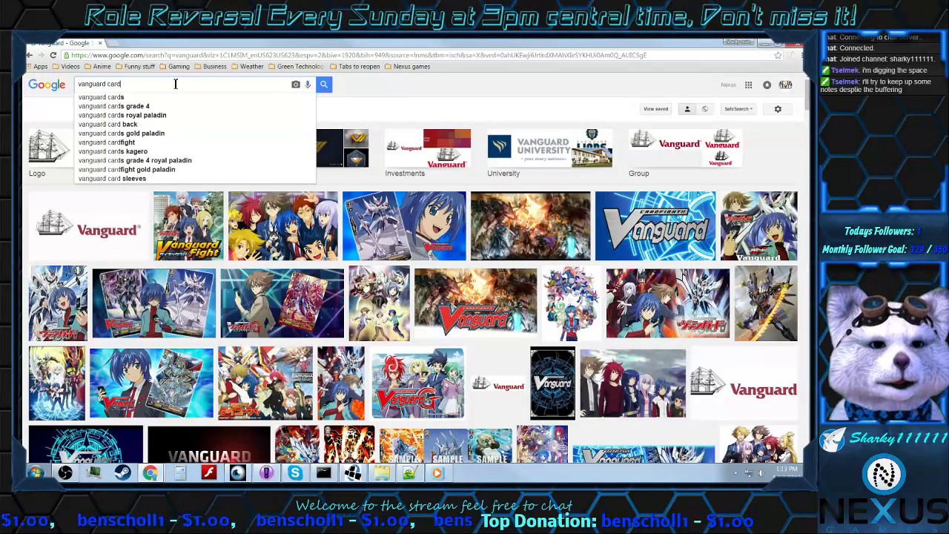
pyautogui.press('Return')
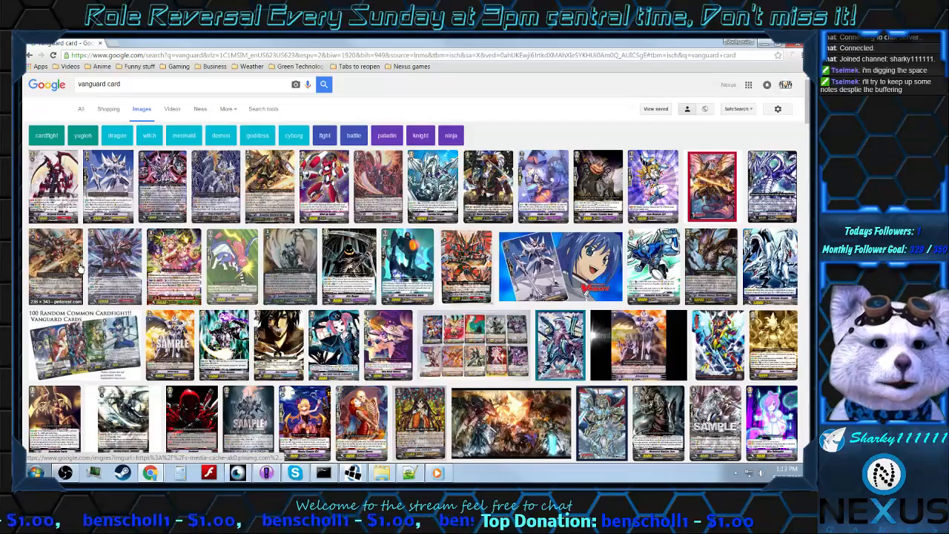
pyautogui.scroll(-2, 102, 269)
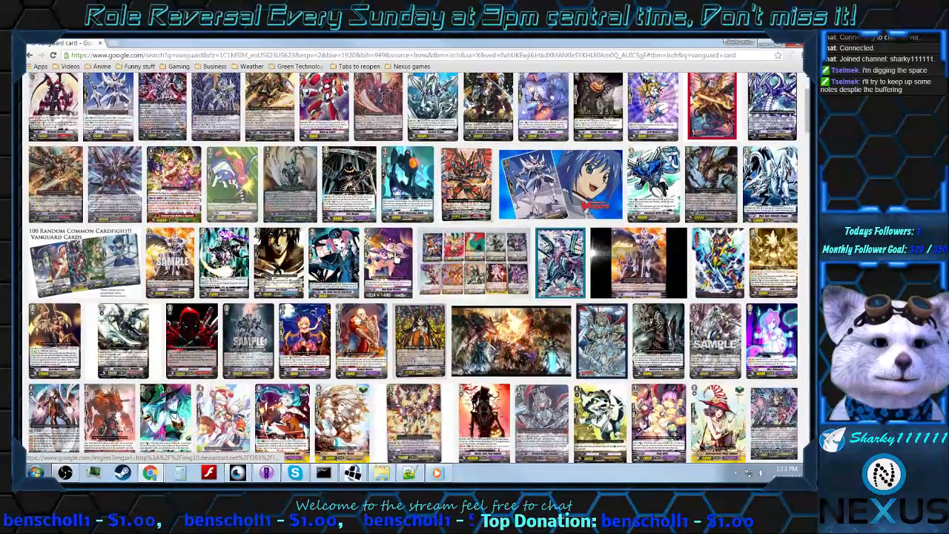
pyautogui.scroll(-3, 780, 273)
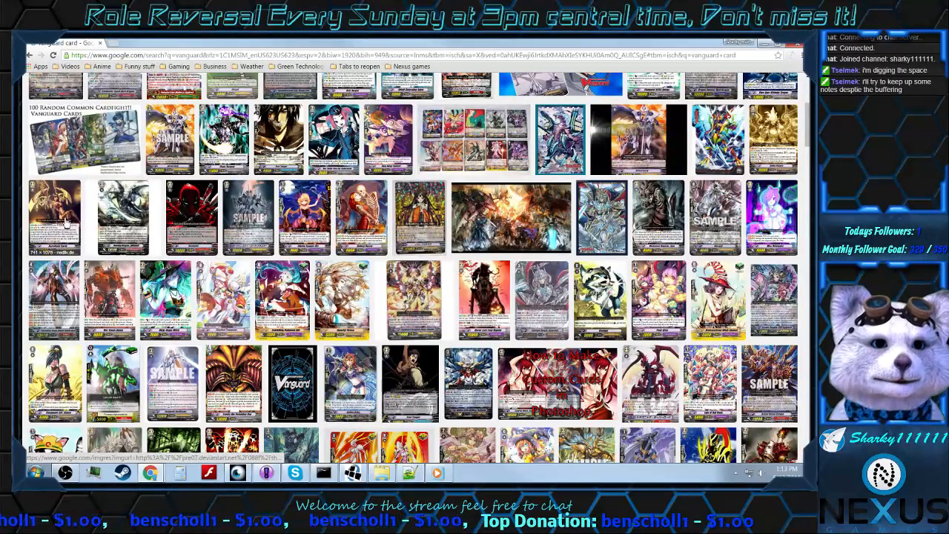
pyautogui.scroll(-2, 67, 226)
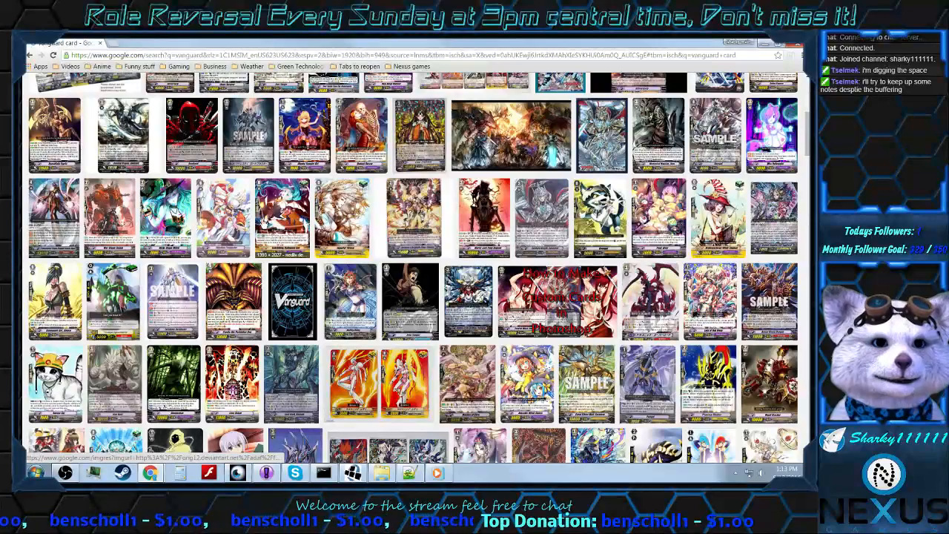
pyautogui.click(295, 221)
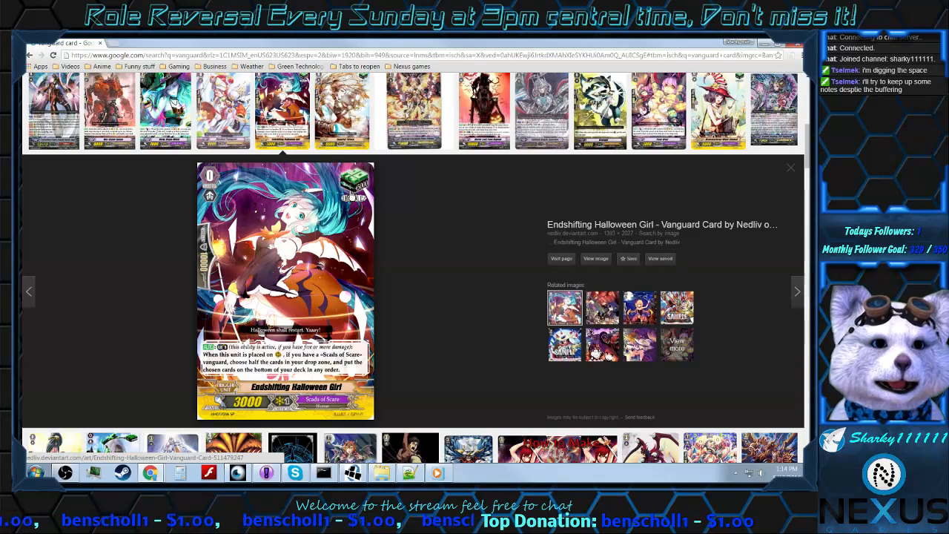
# Step: Examine the layout of the Endshifting Halloween Girl card alongside the neighbouring results, then close the browser tab
pyautogui.scroll(4, 354, 194)
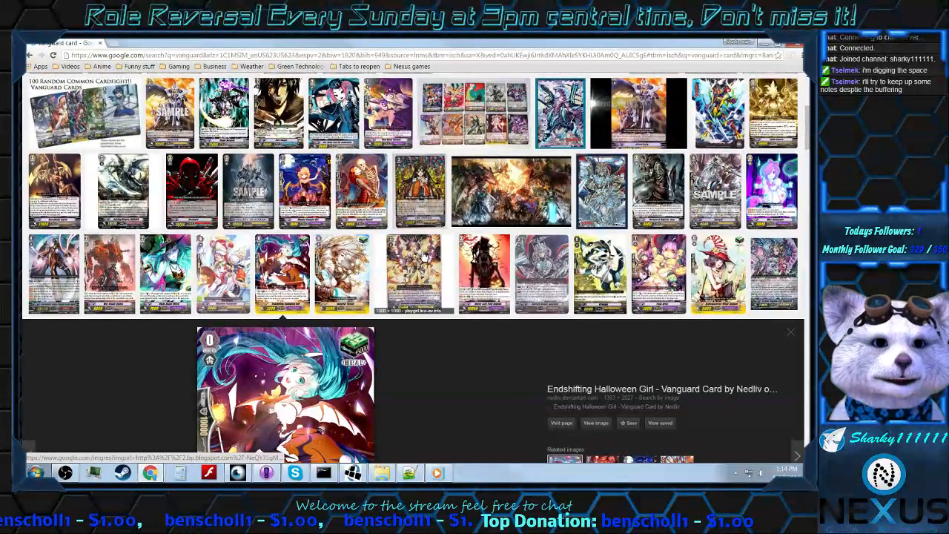
pyautogui.scroll(-3, 407, 256)
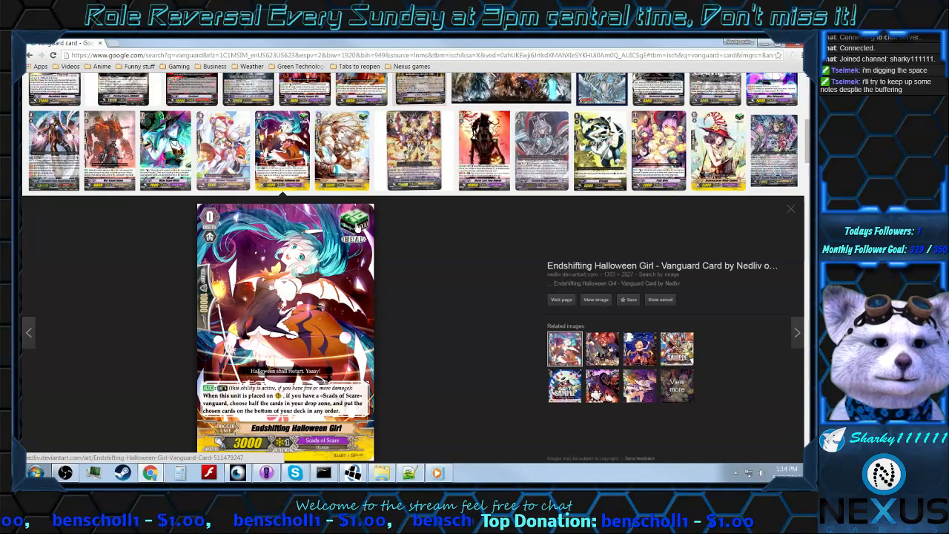
pyautogui.scroll(-1, 451, 260)
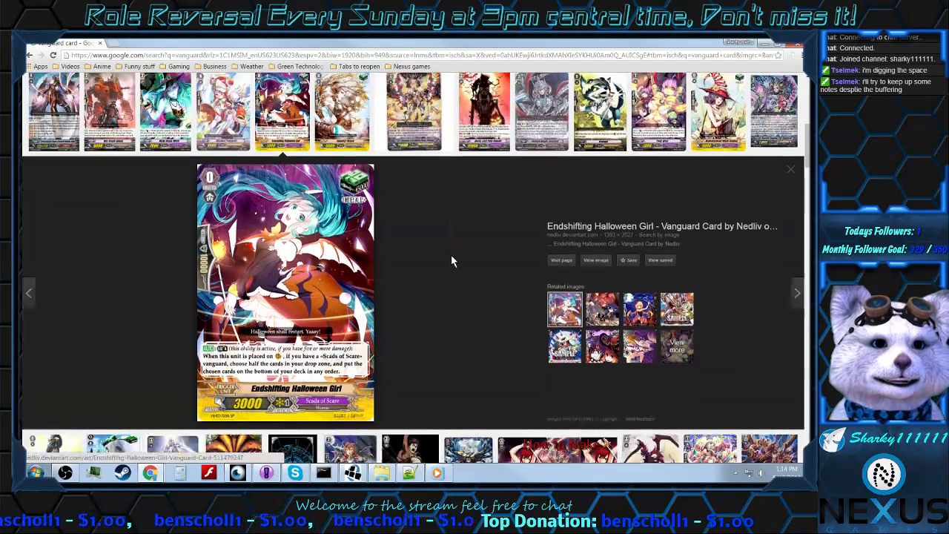
pyautogui.scroll(-2, 450, 261)
pyautogui.scroll(3, 451, 254)
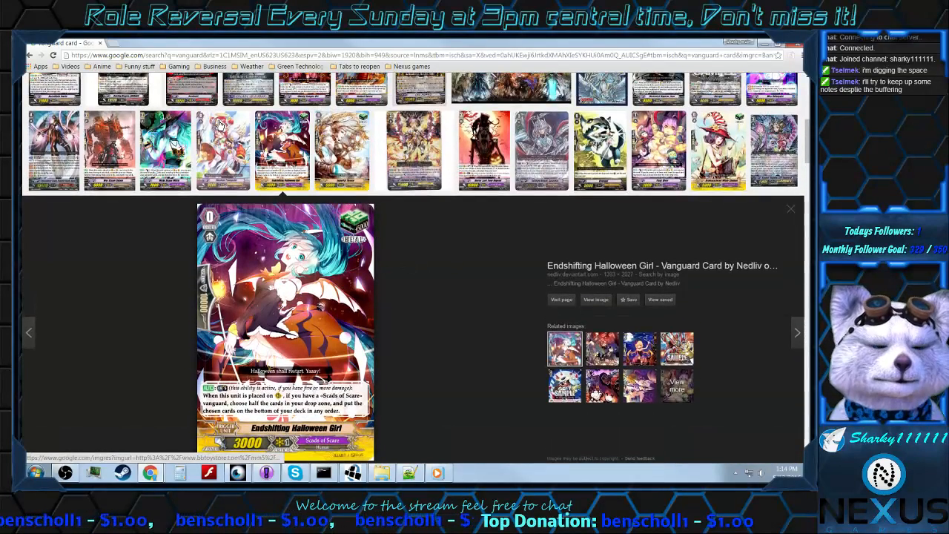
pyautogui.click(101, 44)
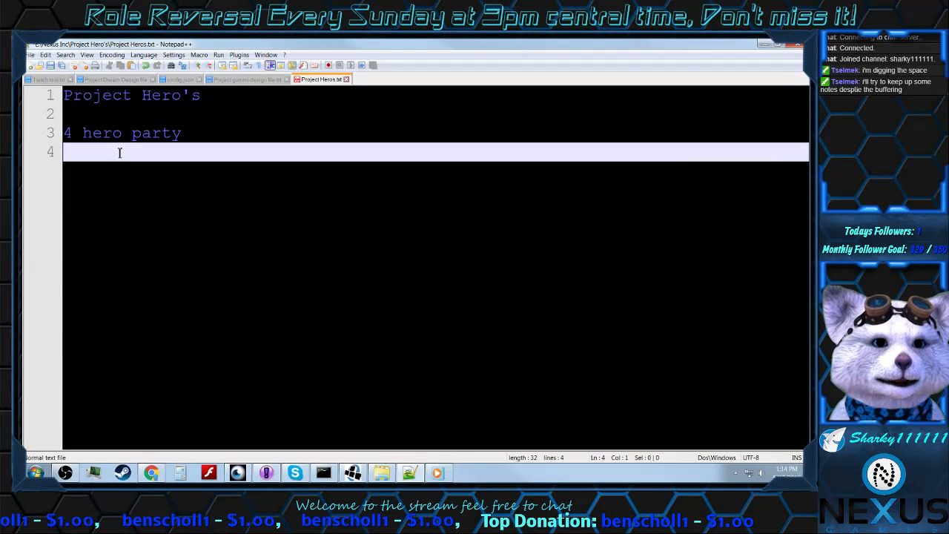
# Step: Add the line "Luck 1-20" beneath "4 hero party", correcting the misspelled "Lcuk"
pyautogui.write('Lcuk')
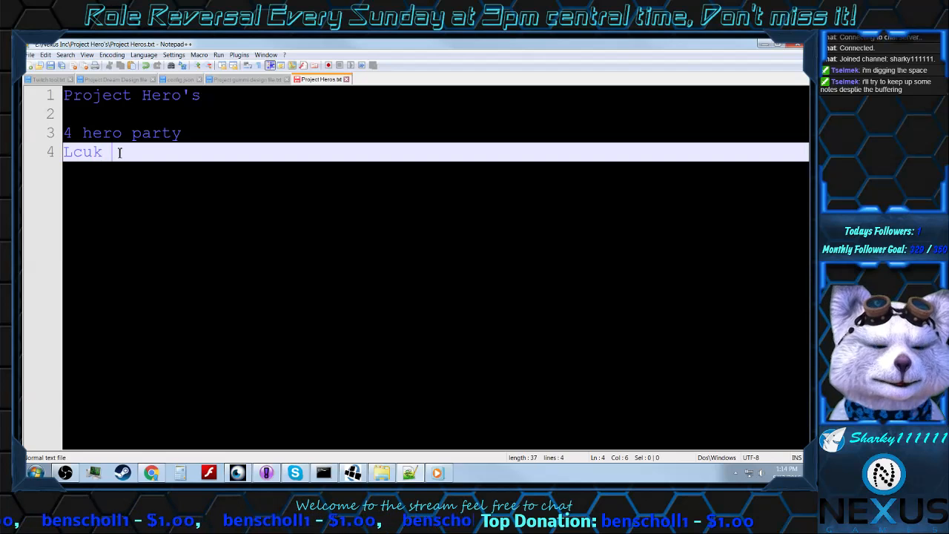
pyautogui.press('Left')
pyautogui.press('Left')
pyautogui.press('BackSpace')
pyautogui.press('Right')
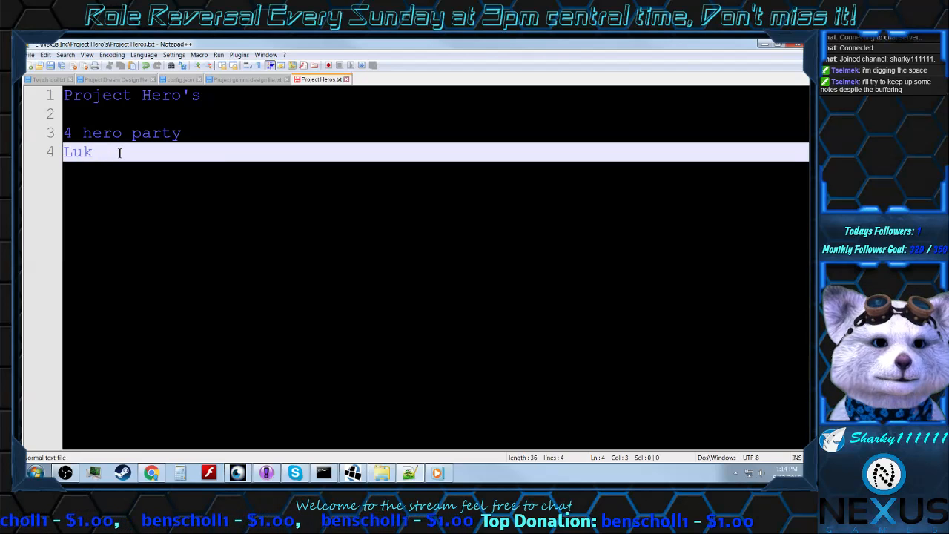
pyautogui.write('c')
pyautogui.press('Right')
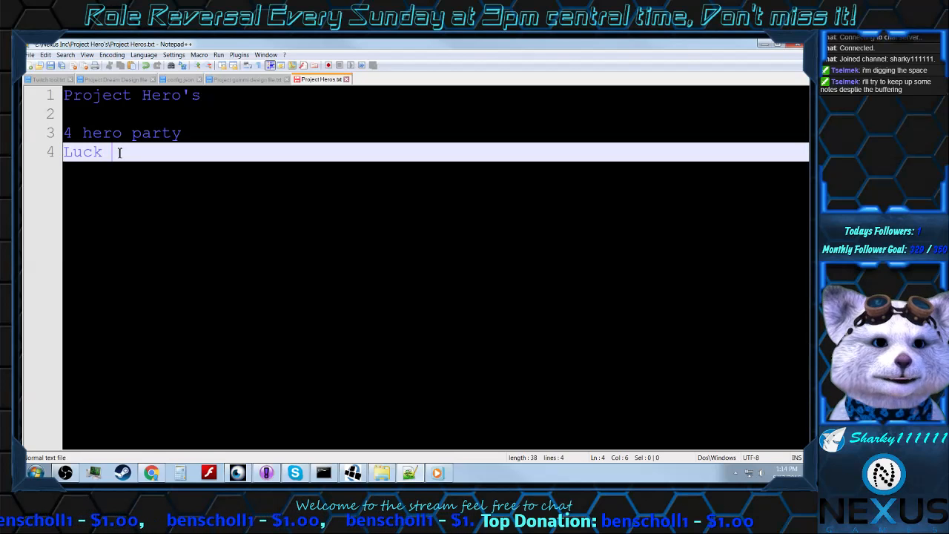
pyautogui.write('1-20')
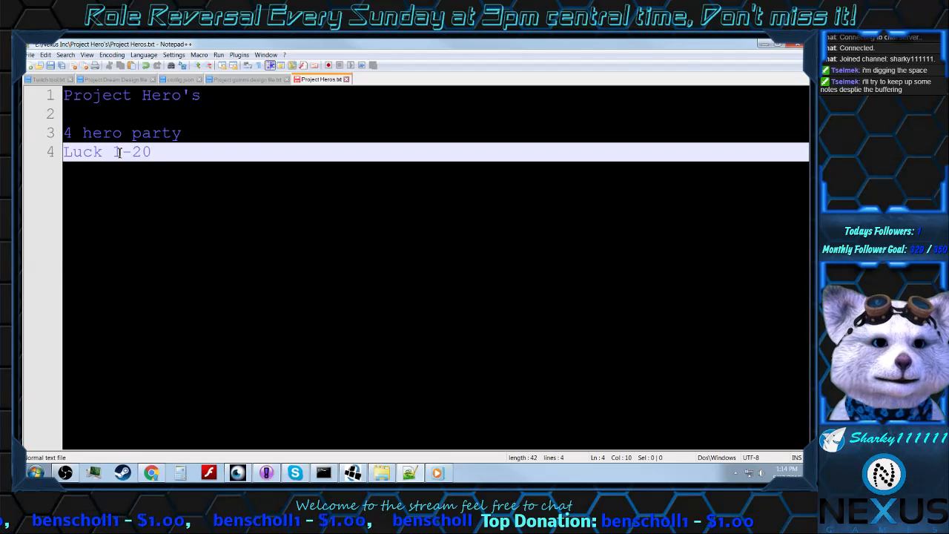
# Step: Add a new line reading "Monsters" beneath the Luck line
pyautogui.press('Return')
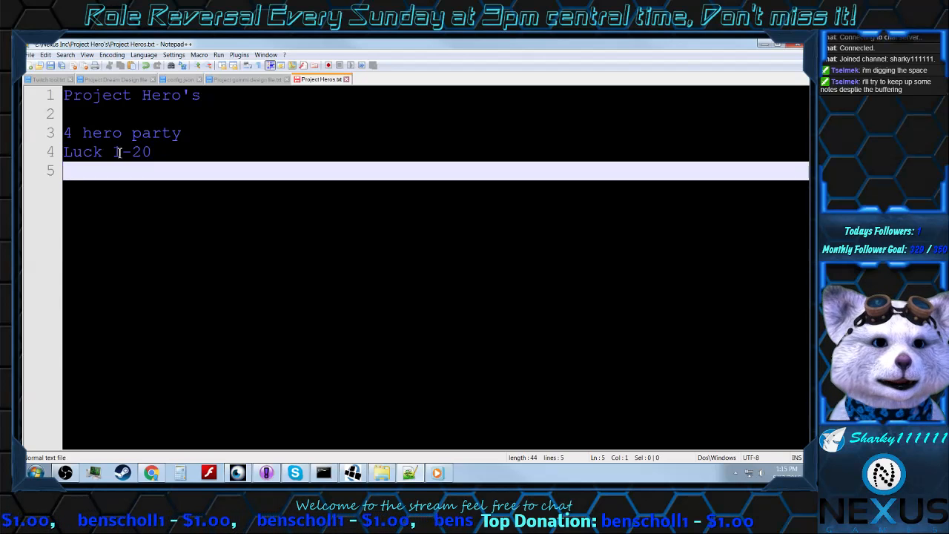
pyautogui.write('Monste')
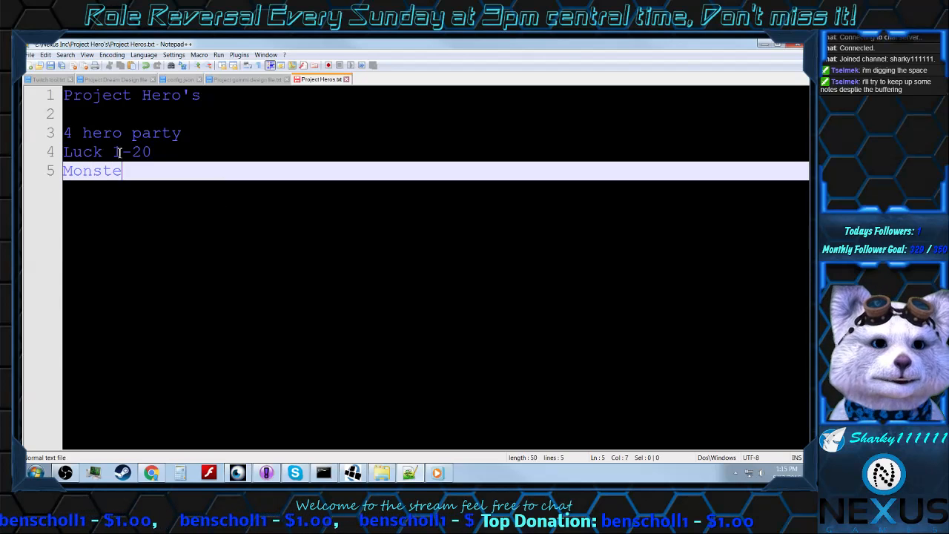
pyautogui.write('rs')
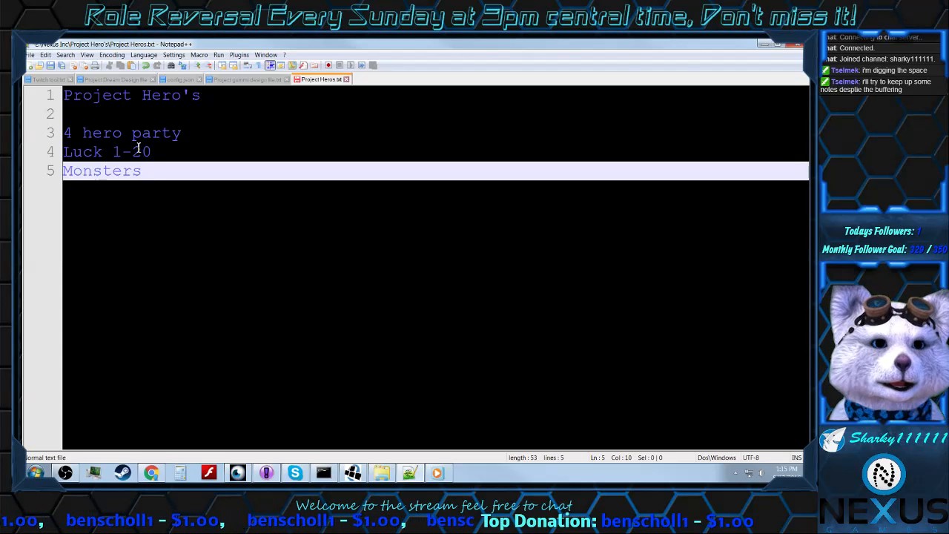
# Step: Append "(defend)" to the "4 hero party" line and "(attack)" to the "Monsters" line
pyautogui.moveTo(194, 133); pyautogui.dragTo(64, 132)
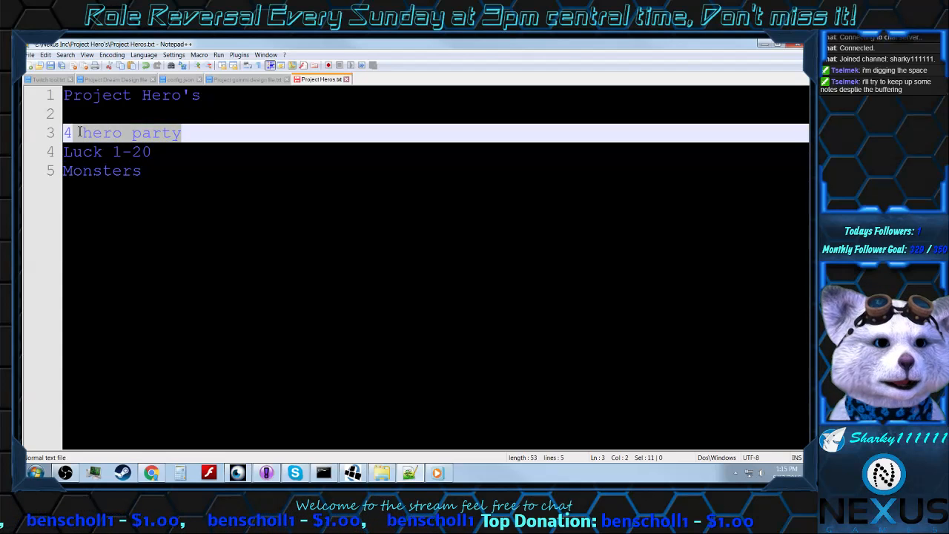
pyautogui.moveTo(140, 177); pyautogui.dragTo(60, 175)
pyautogui.click(159, 170)
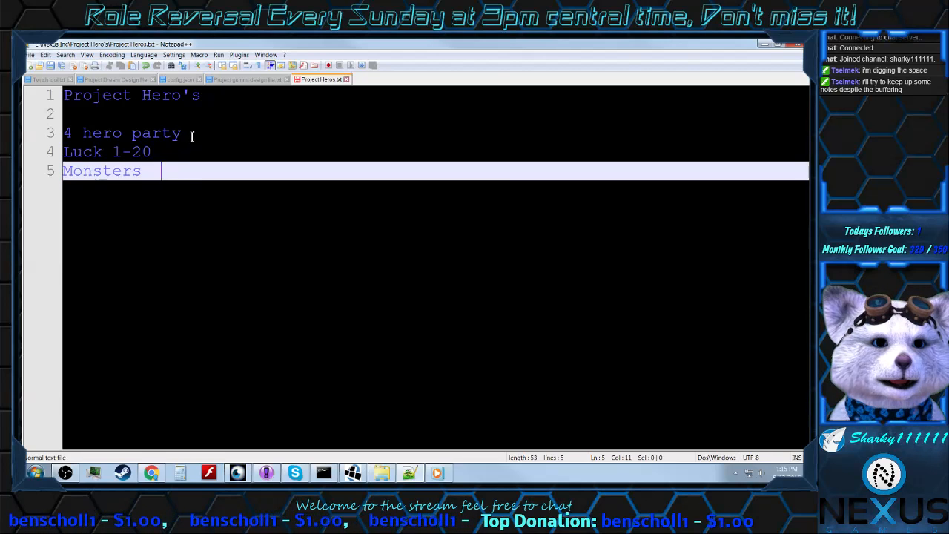
pyautogui.click(191, 135)
pyautogui.write('(defend')
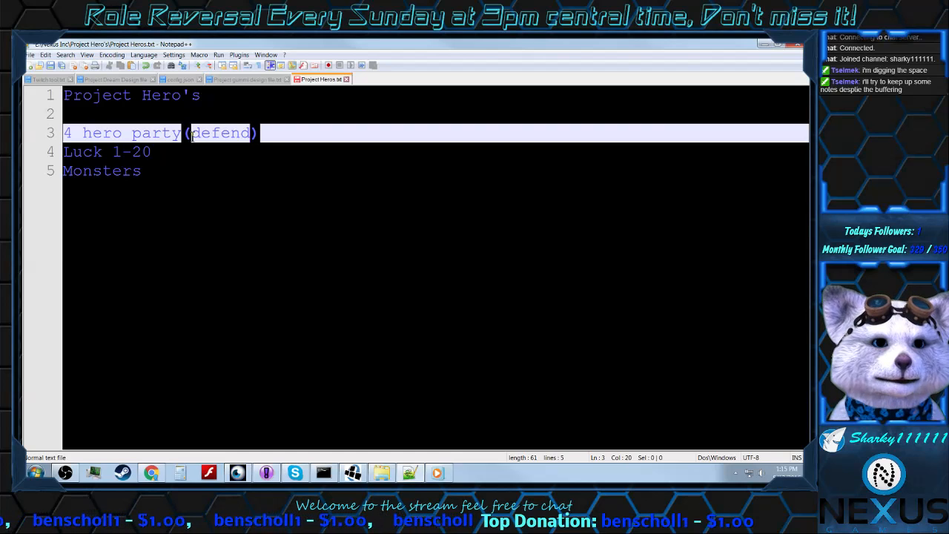
pyautogui.press('Down')
pyautogui.press('Down')
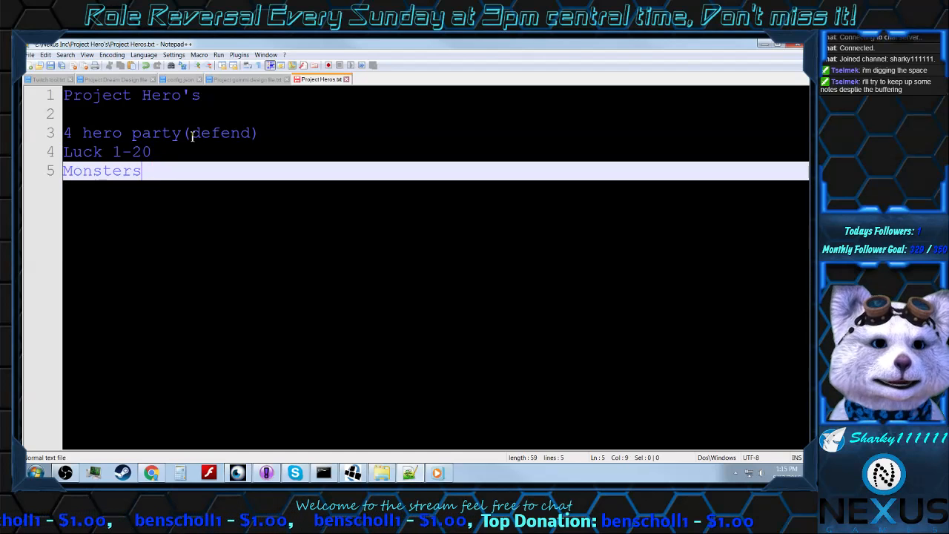
pyautogui.write('(attac')
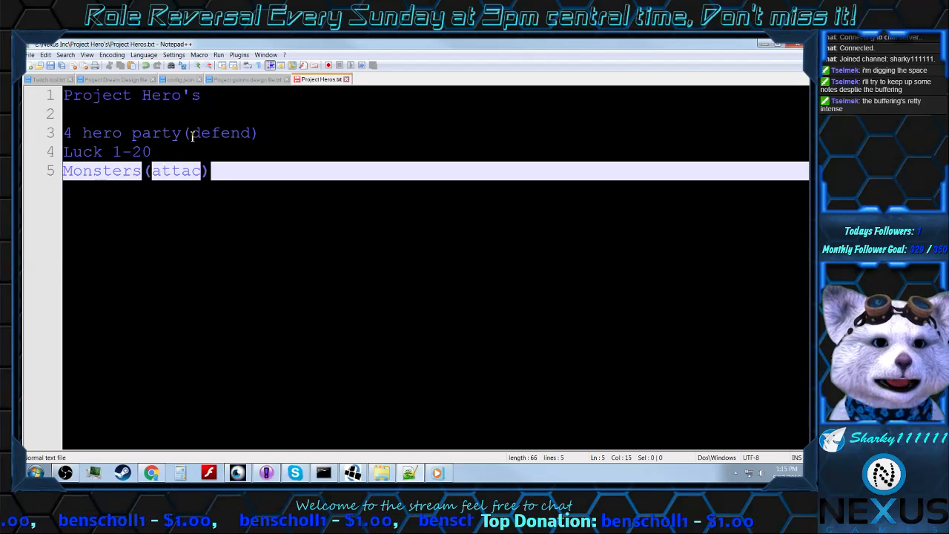
pyautogui.write('k')
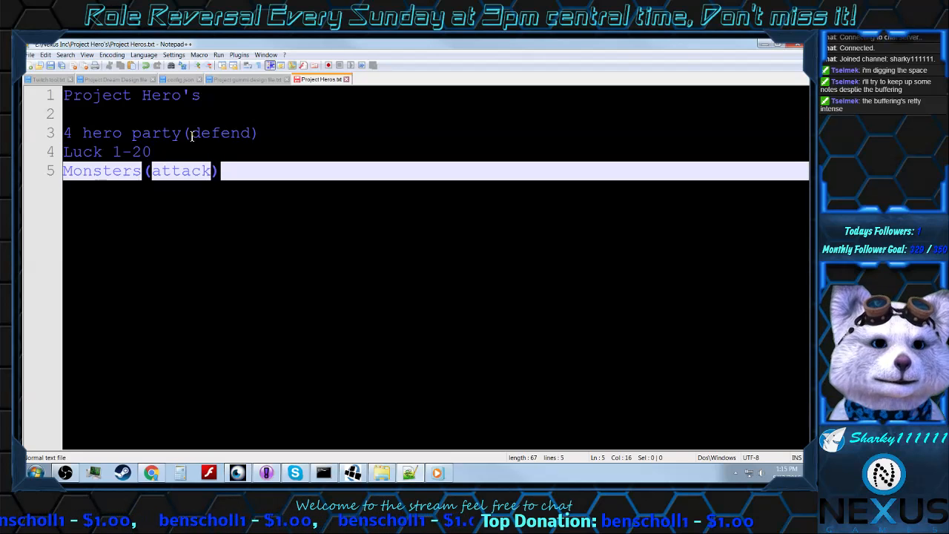
# Step: Append "(adds varible to each combat on both sides)" to the "Luck 1-20" line
pyautogui.click(190, 149)
pyautogui.write('(')
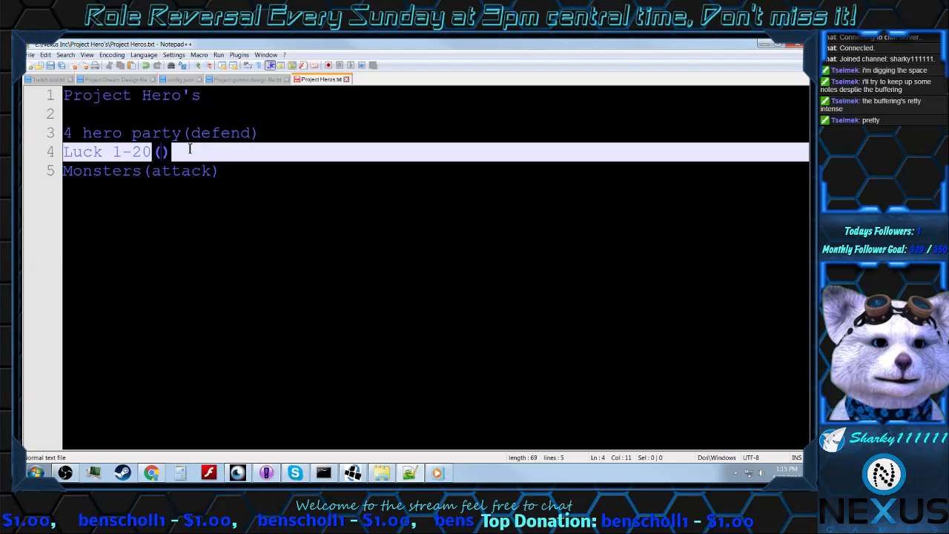
pyautogui.write('add')
pyautogui.write('s vari')
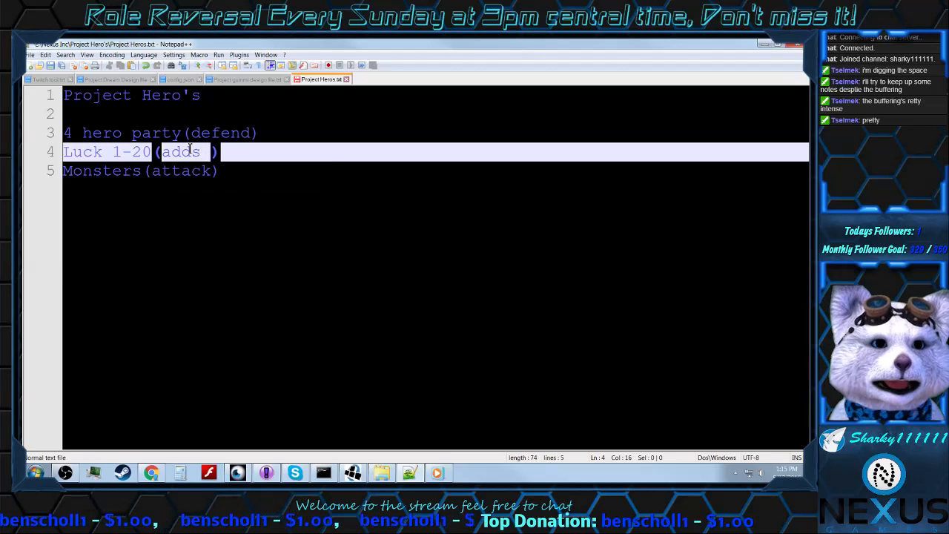
pyautogui.write('ble to ')
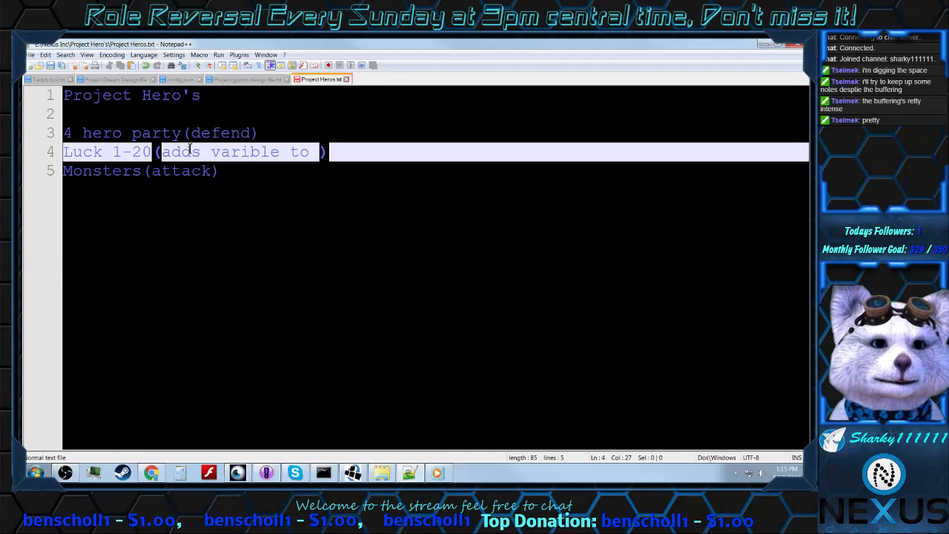
pyautogui.write('each ')
pyautogui.write('combat o')
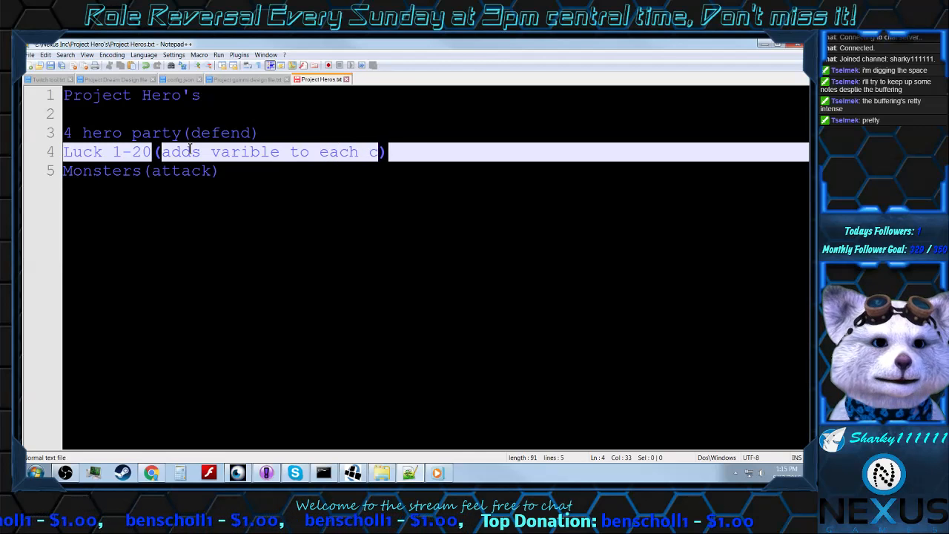
pyautogui.write('n both side')
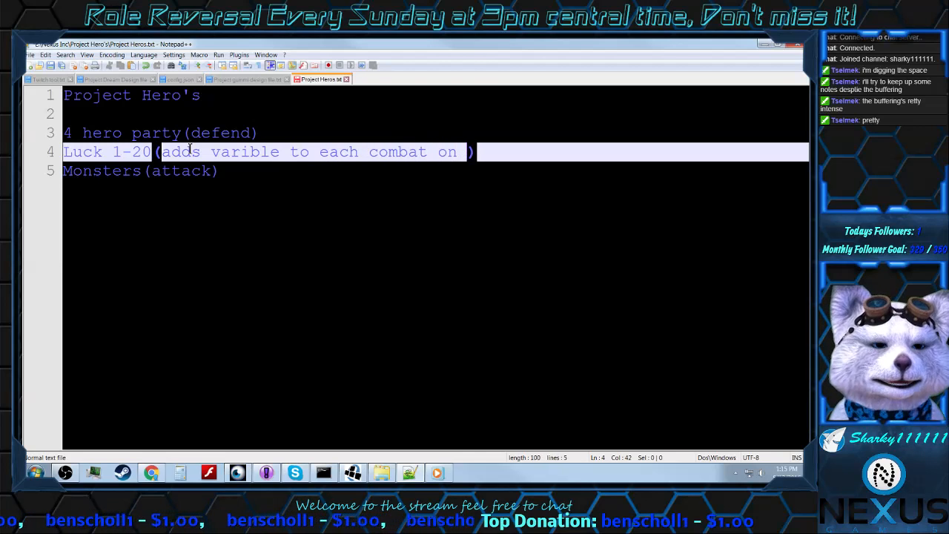
pyautogui.write('s')
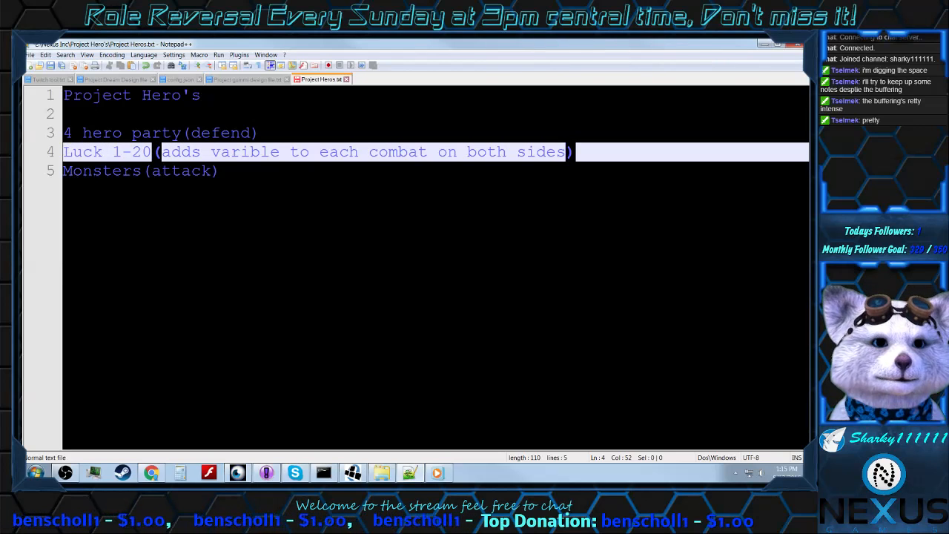
# Step: Bring up the Open Broadcaster Software window and move it clear of the document
pyautogui.click(409, 472)
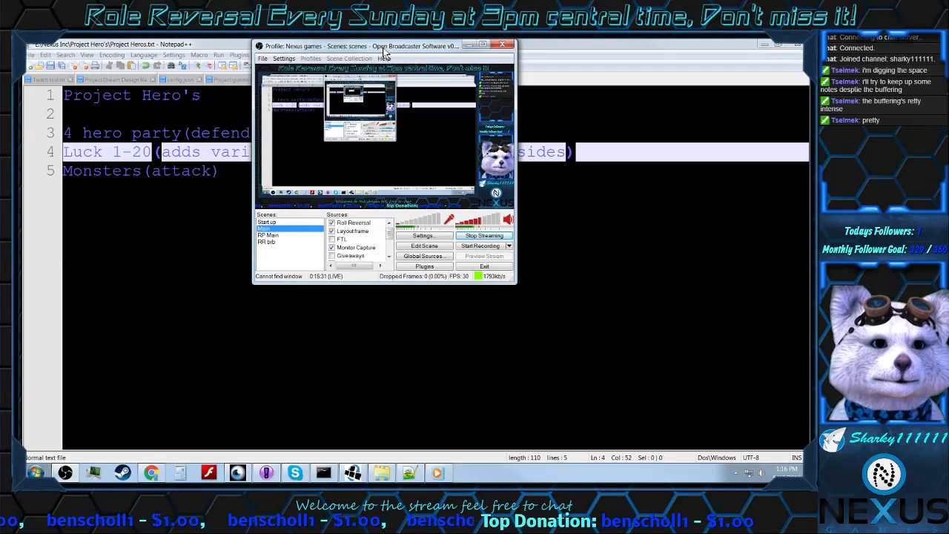
pyautogui.moveTo(384, 52); pyautogui.dragTo(945, 159)
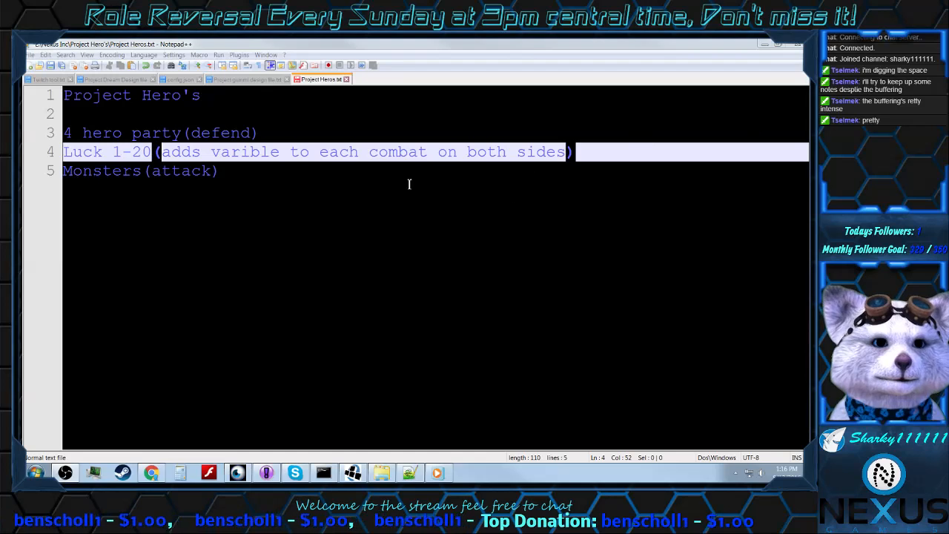
# Step: Append "(victory points)" after "(attack)" on the "Monsters" line
pyautogui.click(225, 170)
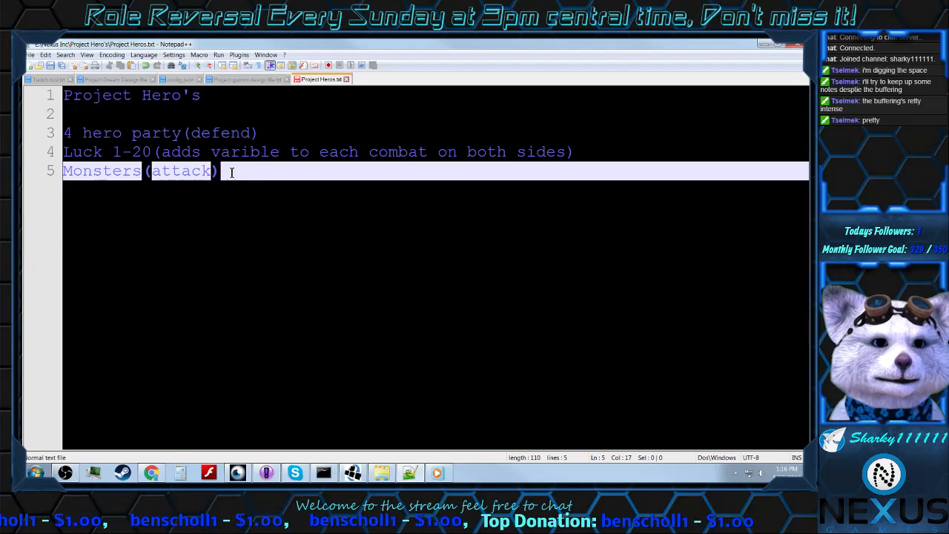
pyautogui.write('(')
pyautogui.write('vic')
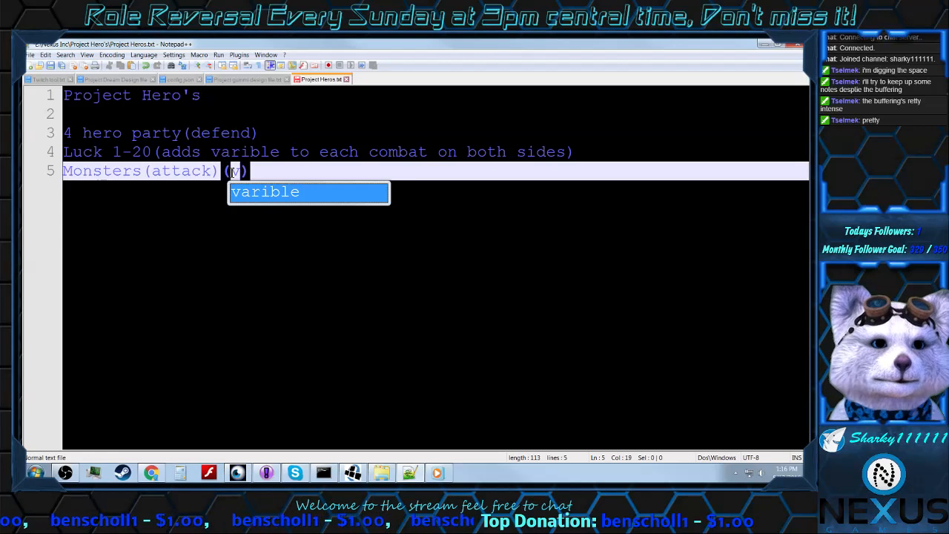
pyautogui.write('tory p')
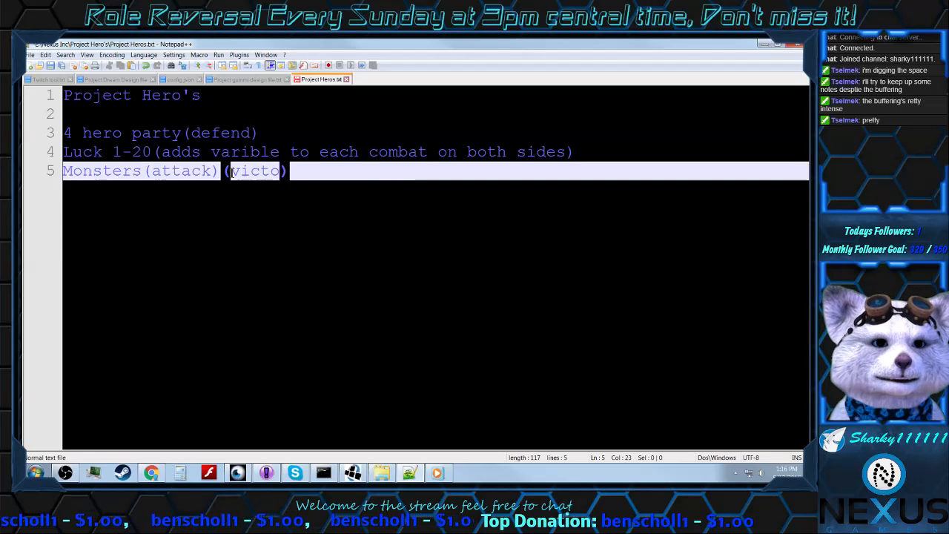
pyautogui.write('oints')
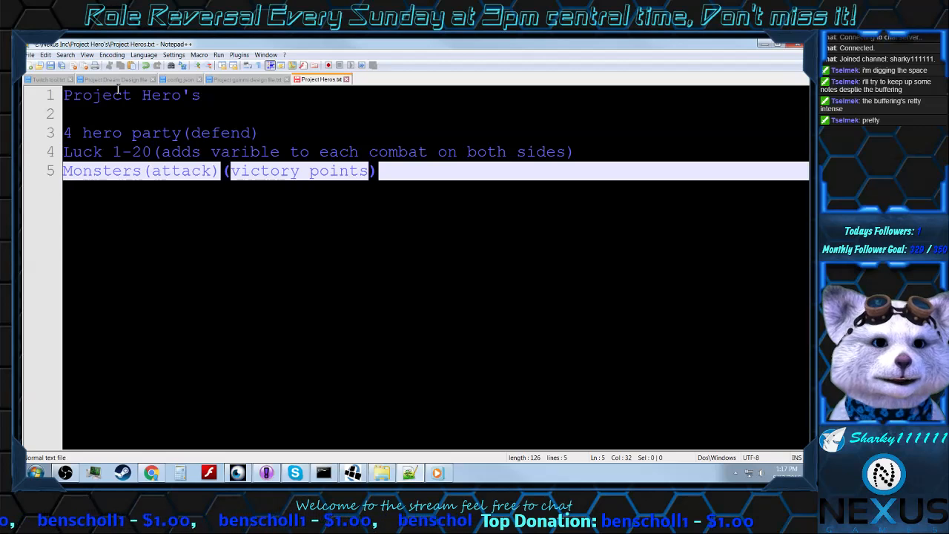
# Step: Review the luck range, victory points, monster attack and hero party entries by highlighting each in the notes
pyautogui.moveTo(65, 151); pyautogui.dragTo(153, 153)
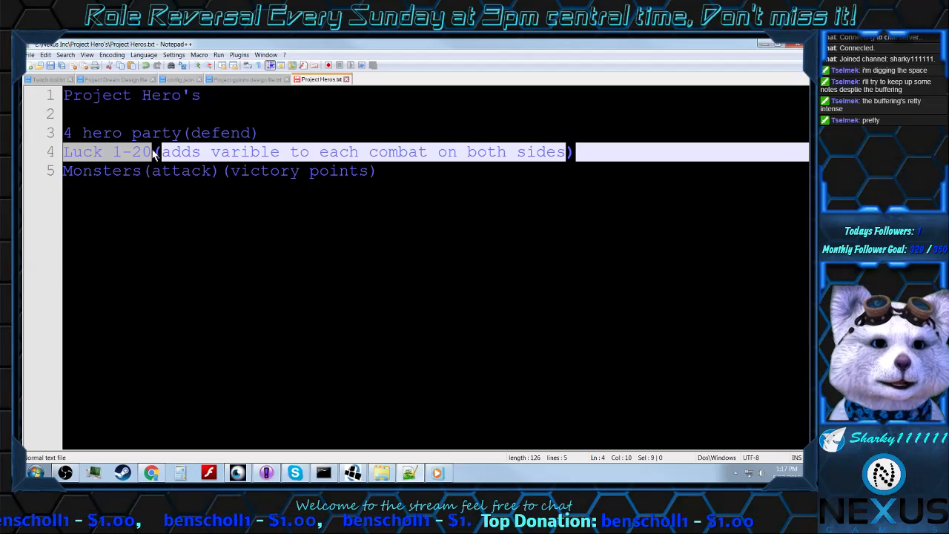
pyautogui.click(154, 152)
pyautogui.moveTo(232, 171); pyautogui.dragTo(368, 170)
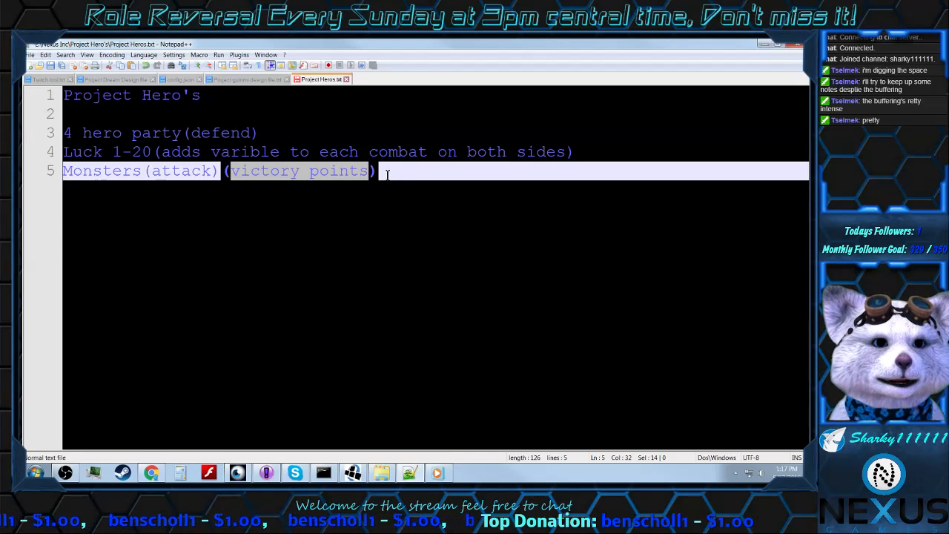
pyautogui.moveTo(368, 172); pyautogui.dragTo(233, 172)
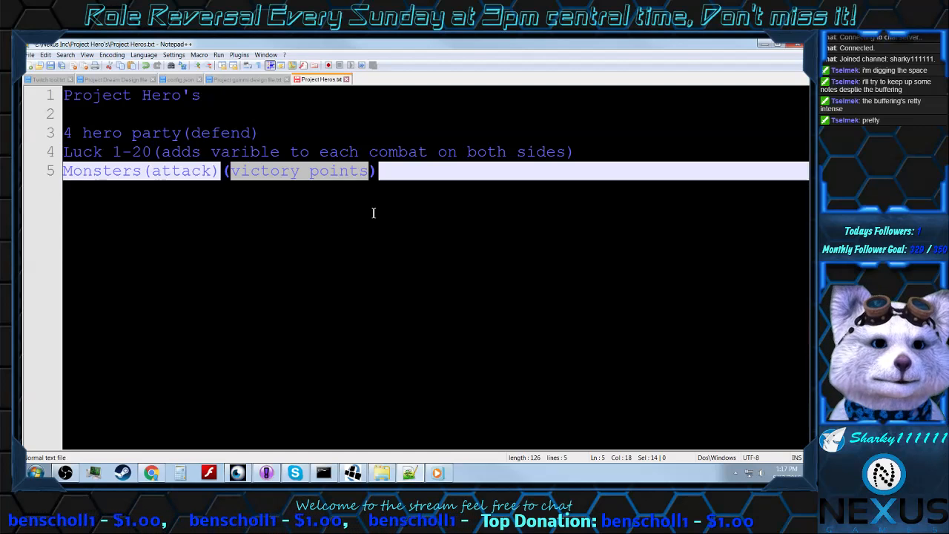
pyautogui.press('Right')
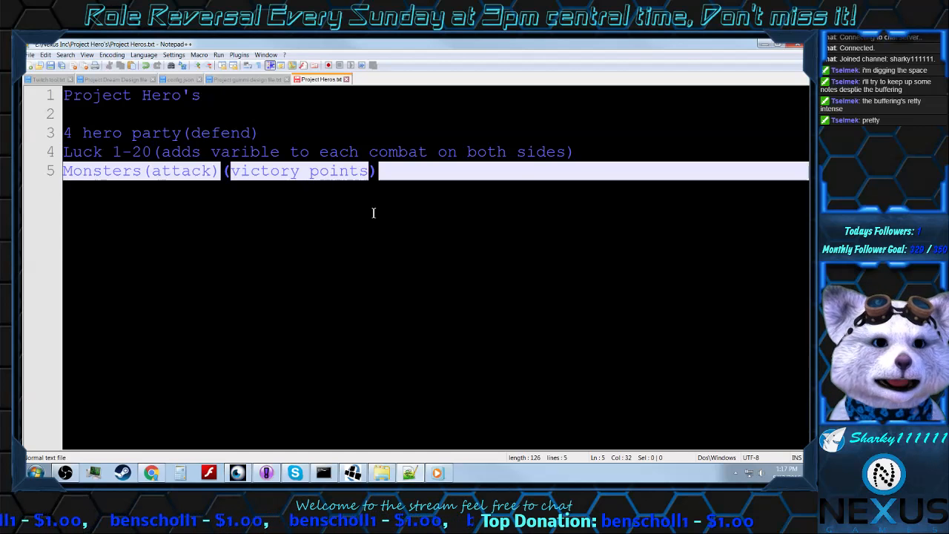
pyautogui.click(218, 171)
pyautogui.keyDown('shift'); pyautogui.click(142, 169); pyautogui.keyUp('shift')
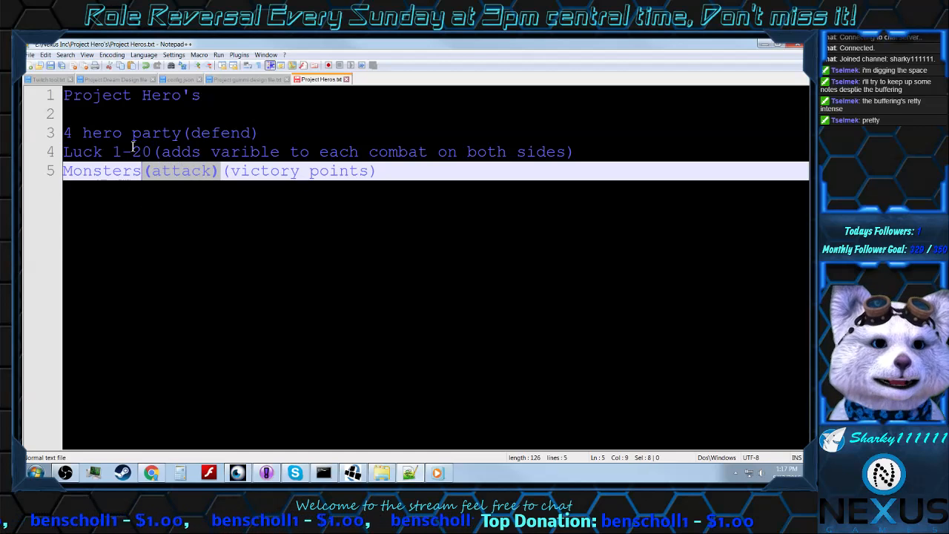
pyautogui.click(181, 133)
pyautogui.keyDown('shift'); pyautogui.click(82, 133); pyautogui.keyUp('shift')
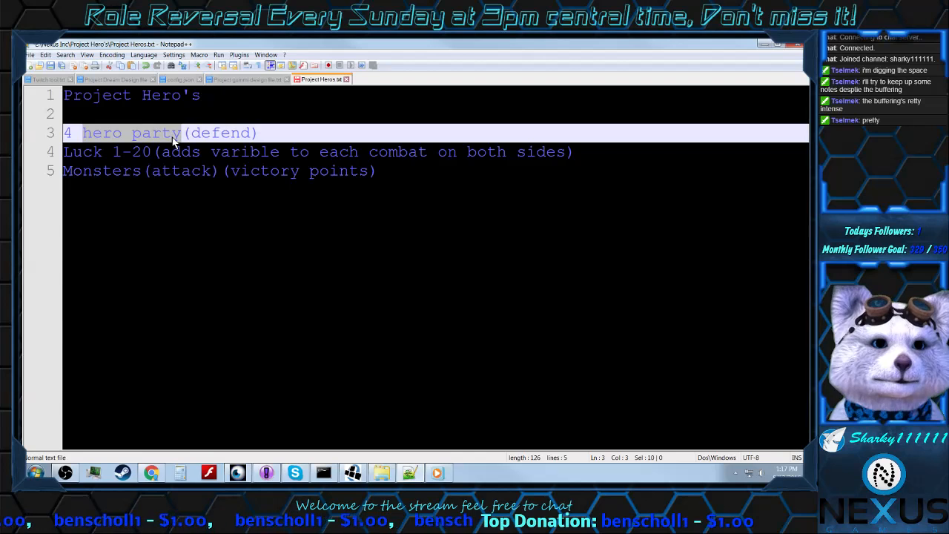
# Step: Append "(varible score points)" after "(victory points)" on the "Monsters" line
pyautogui.click(380, 169)
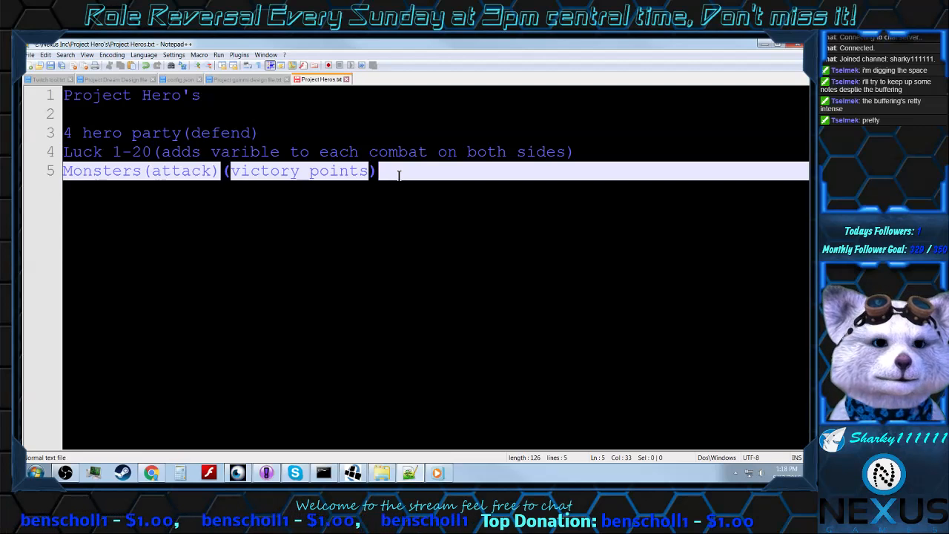
pyautogui.write('(')
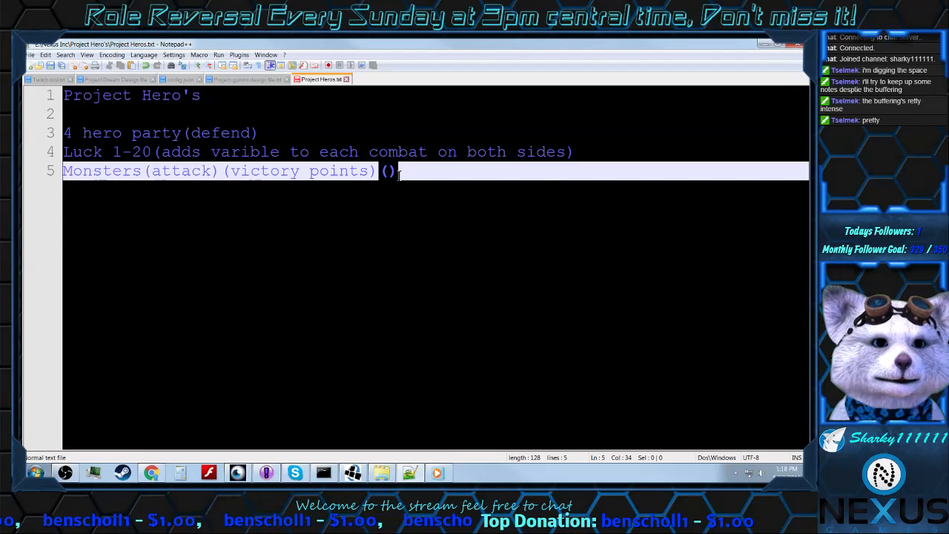
pyautogui.write('va')
pyautogui.press('Return')
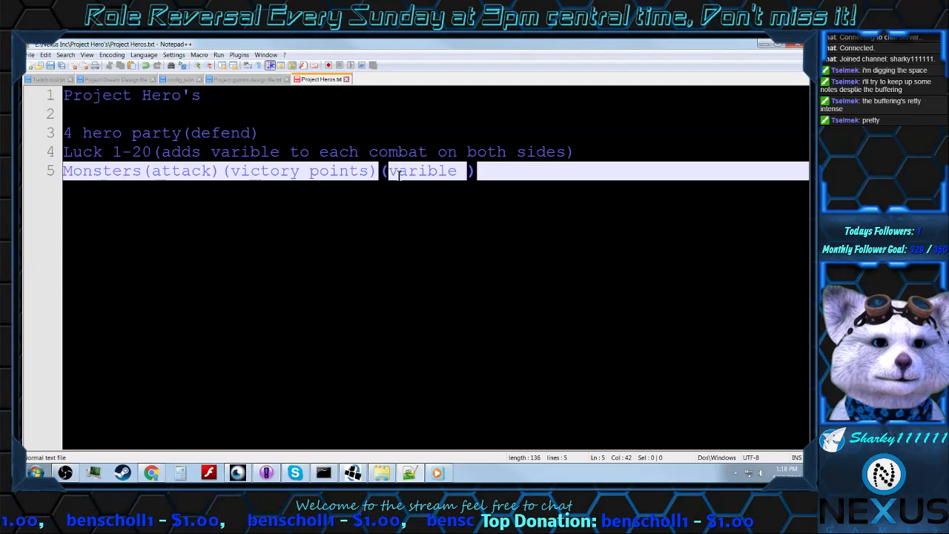
pyautogui.write('scor')
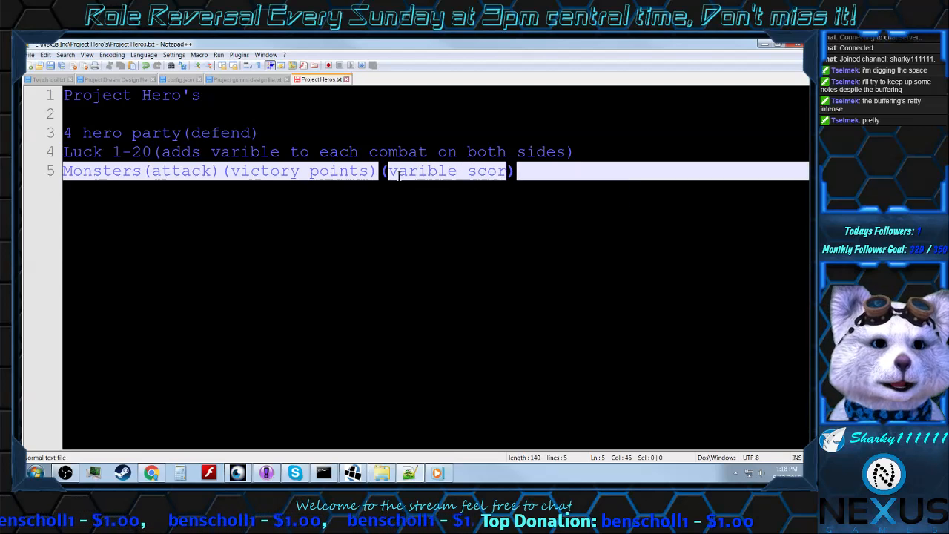
pyautogui.write('e point')
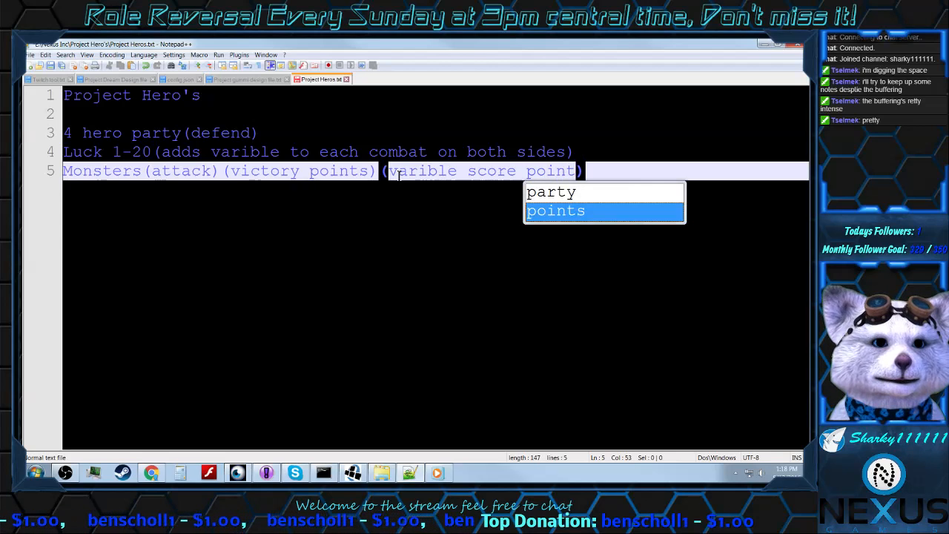
pyautogui.press('Return')
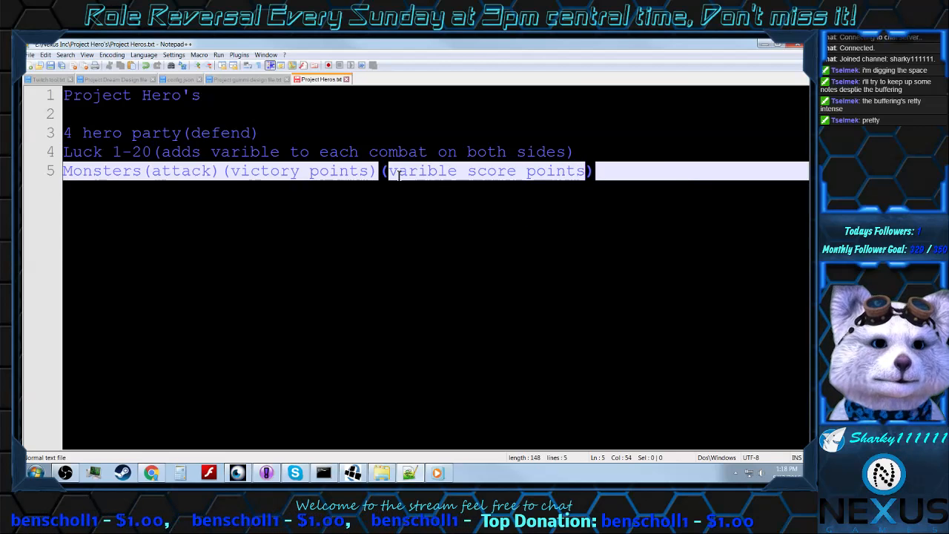
# Step: Append "(reward)" after "(varible score points)" at the end of the "Monsters" line
pyautogui.click(617, 175)
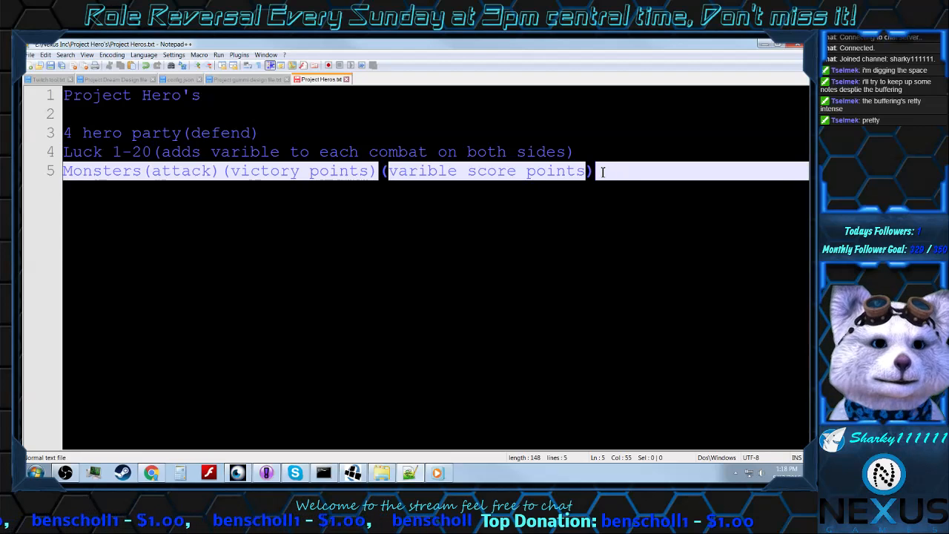
pyautogui.write('(')
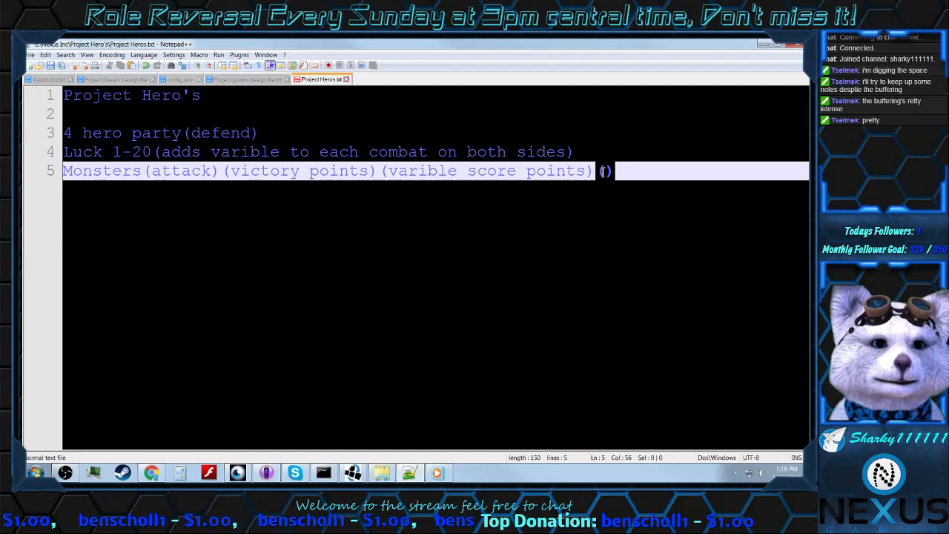
pyautogui.write('v')
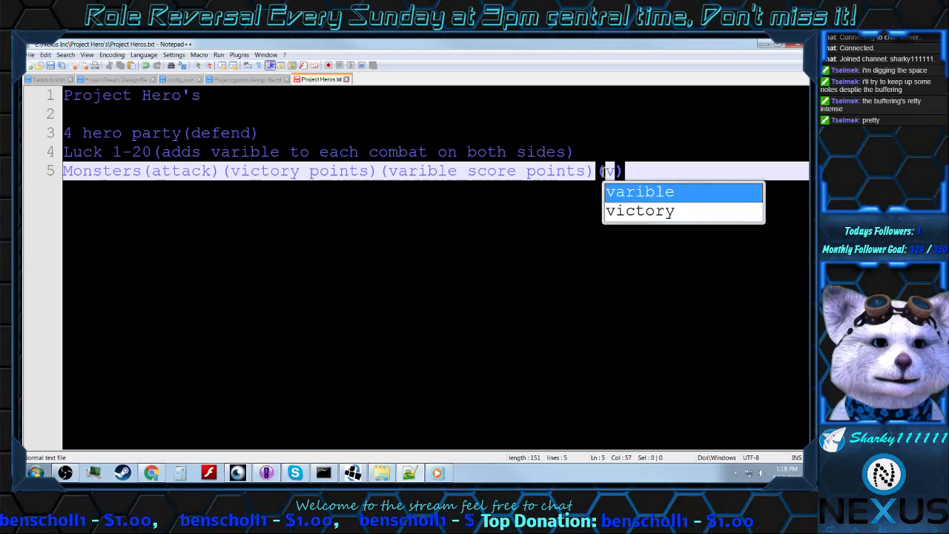
pyautogui.press('BackSpace')
pyautogui.write('reward')
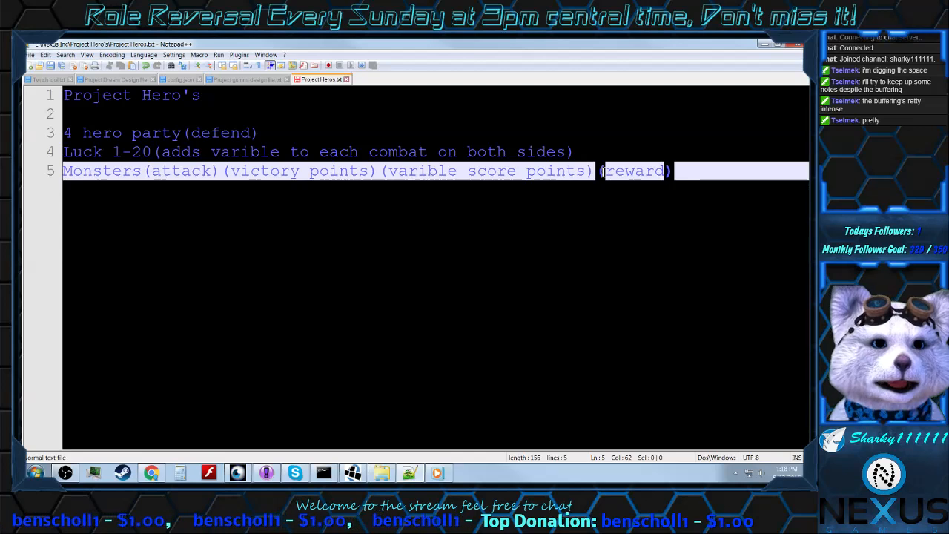
# Step: Start a new paragraph between the "Project Hero's" title and the hero party line with "All cards will have a"
pyautogui.click(281, 139)
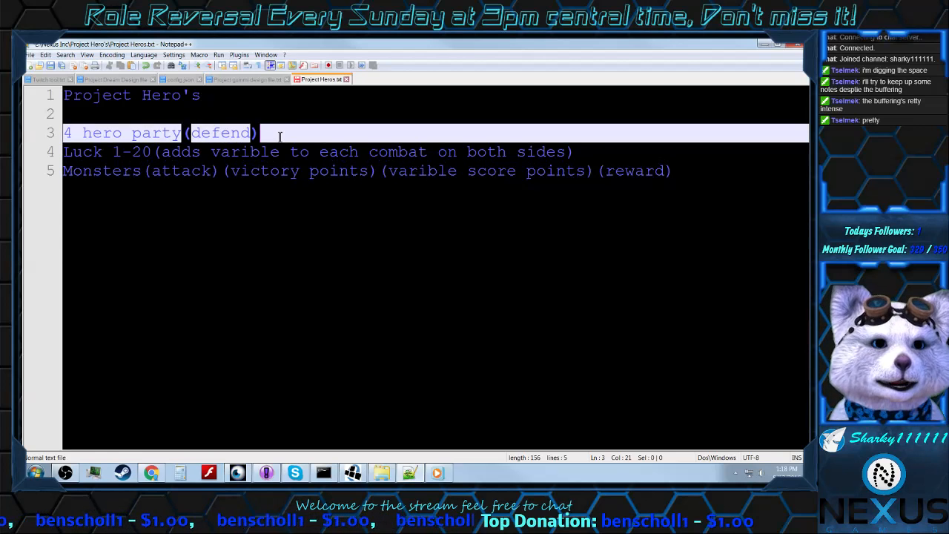
pyautogui.click(219, 99)
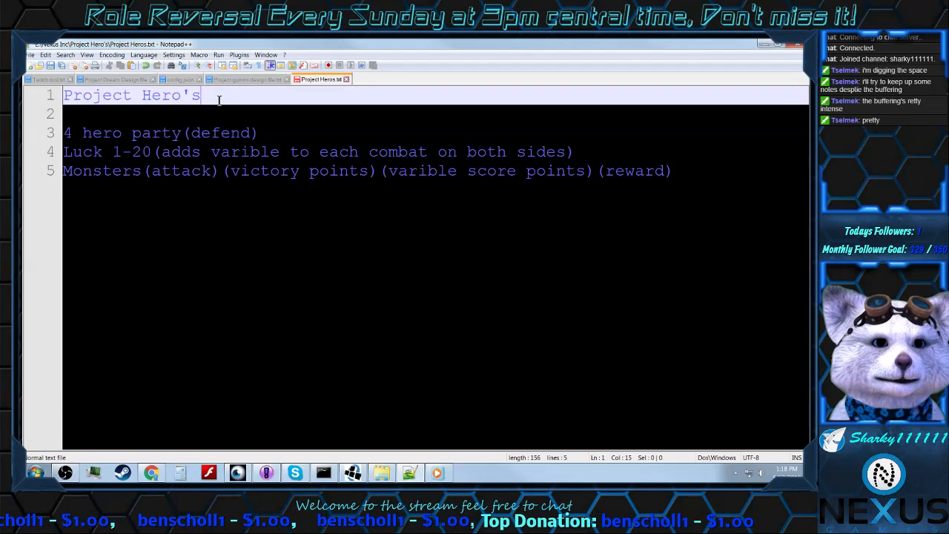
pyautogui.press('Return')
pyautogui.press('Return')
pyautogui.write('A')
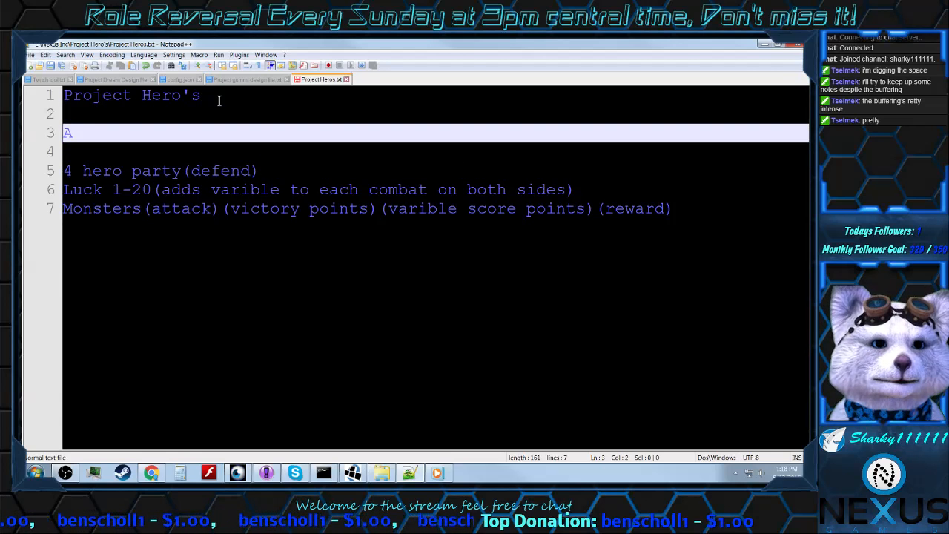
pyautogui.write('ll cards ')
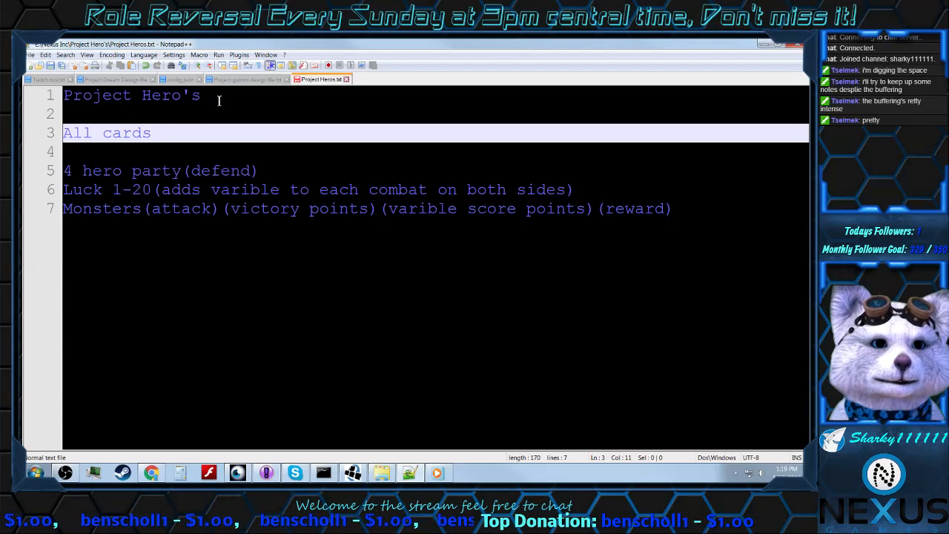
pyautogui.write('will have ')
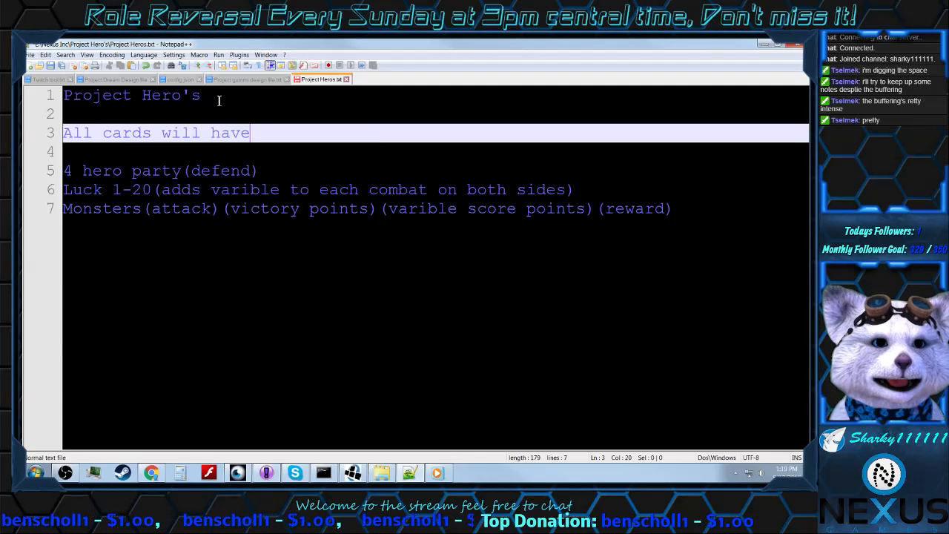
pyautogui.write('a ')
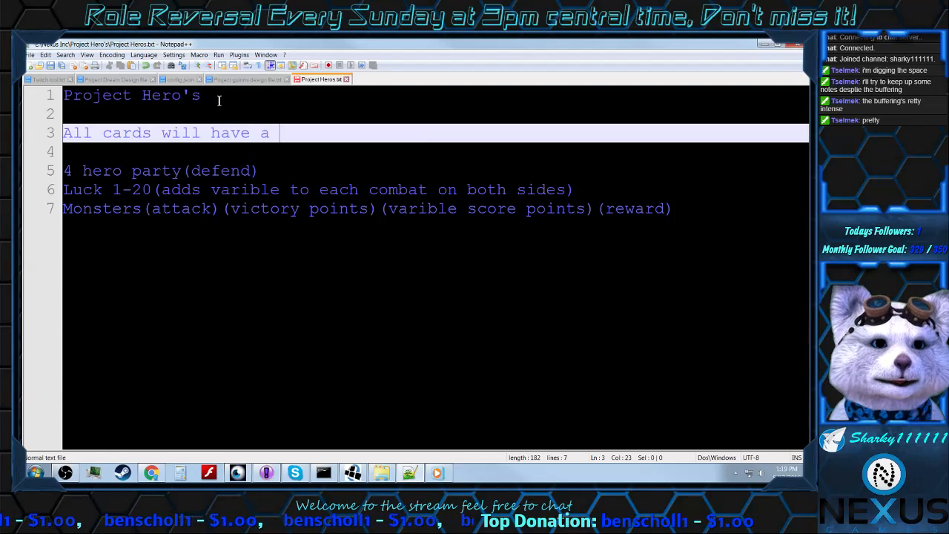
pyautogui.write('specic')
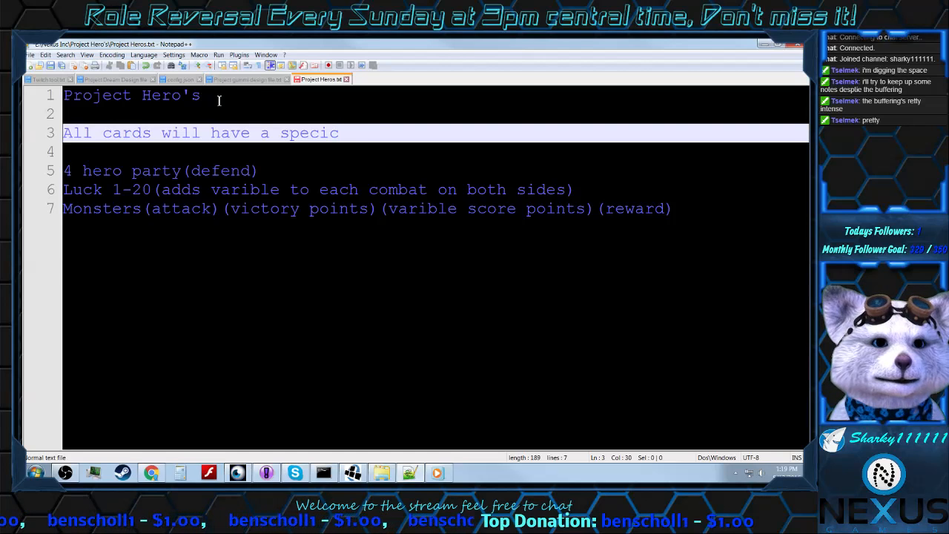
pyautogui.write('==')
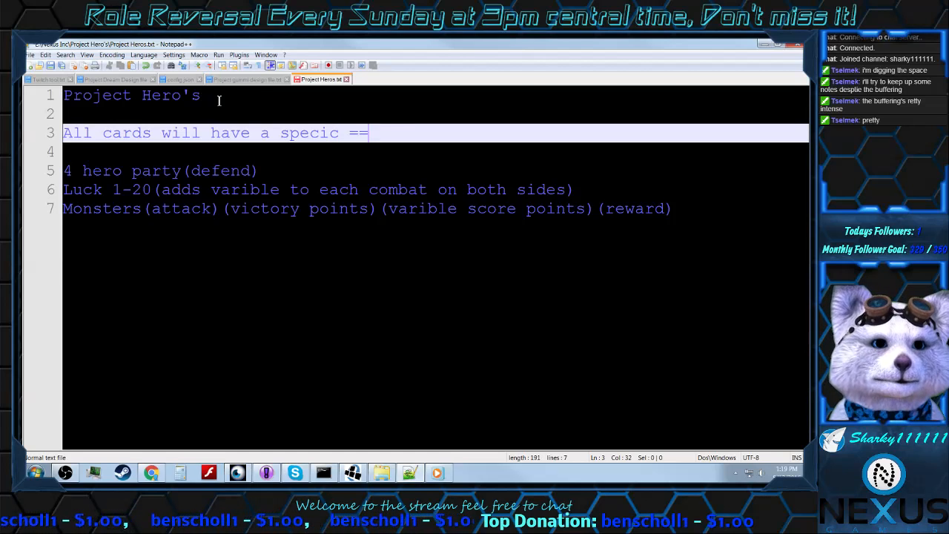
pyautogui.press('BackSpace')
pyautogui.press('BackSpace')
pyautogui.press('BackSpace')
pyautogui.press('BackSpace')
pyautogui.press('BackSpace')
pyautogui.press('BackSpace')
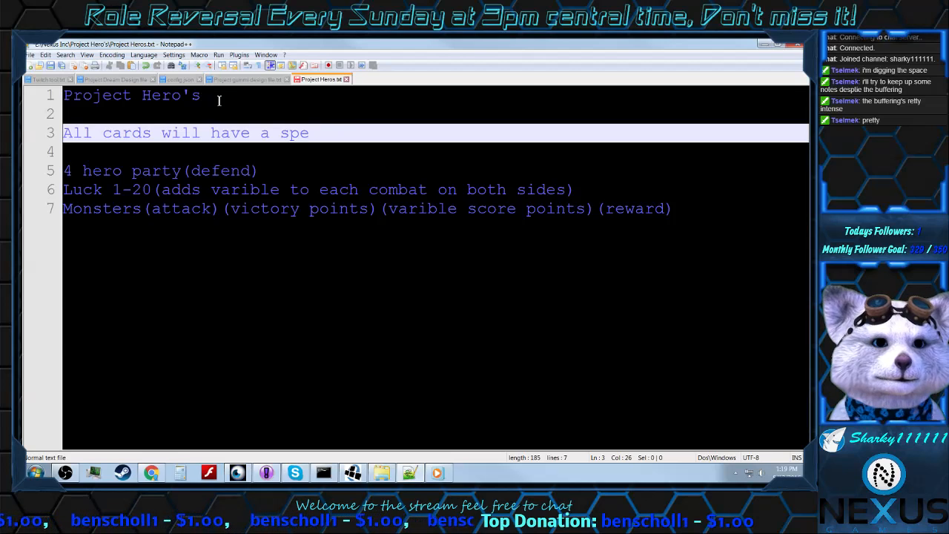
pyautogui.write('spic')
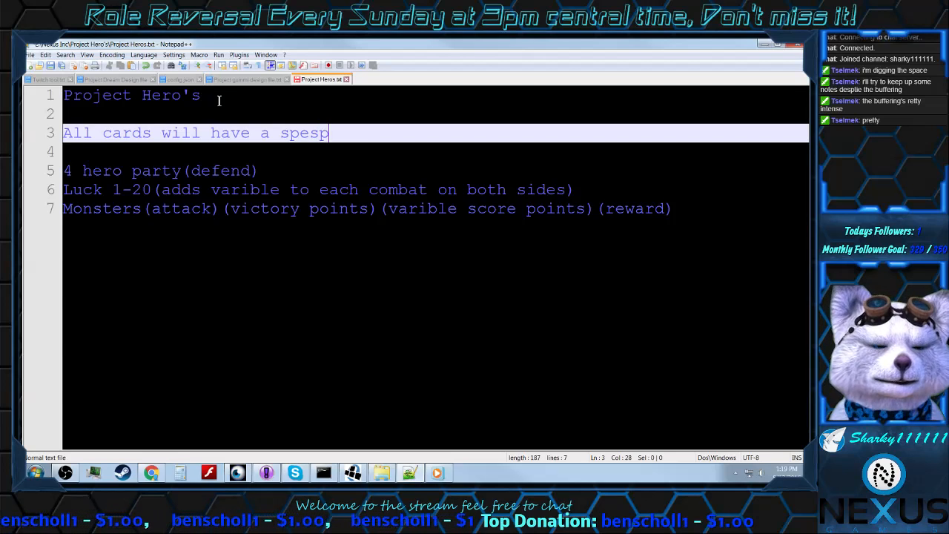
pyautogui.press('BackSpace')
pyautogui.press('BackSpace')
pyautogui.press('BackSpace')
pyautogui.press('BackSpace')
pyautogui.press('BackSpace')
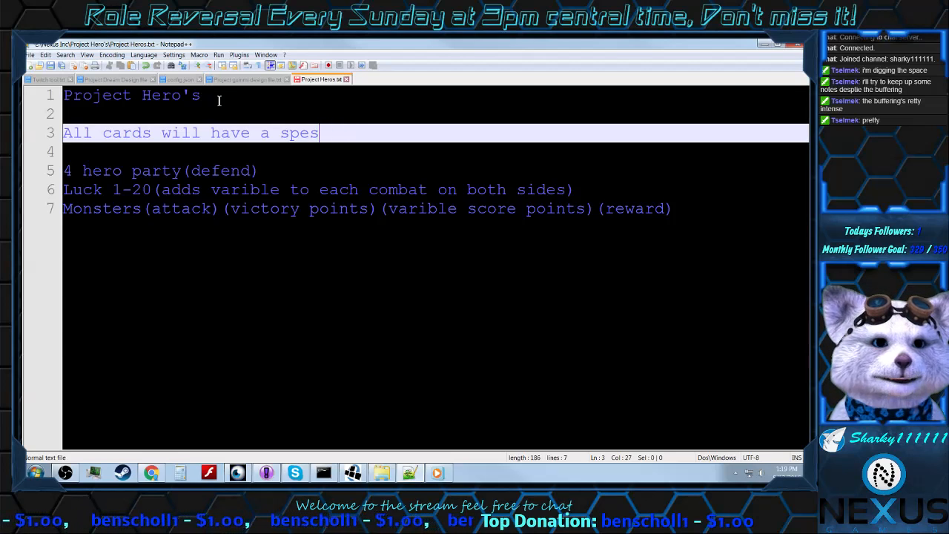
pyautogui.press('BackSpace')
pyautogui.press('BackSpace')
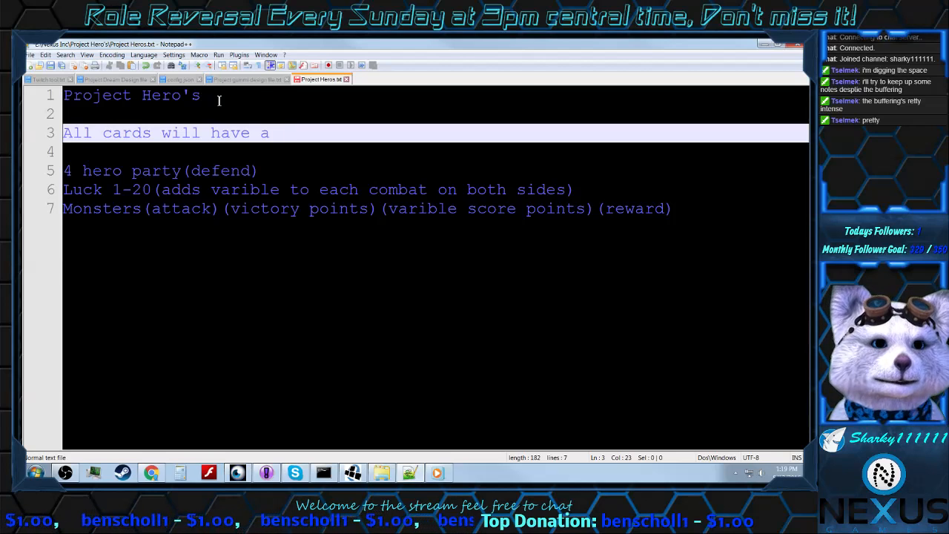
# Step: Complete the "All cards will have a" sentence with "Presice cost in order to play them."
pyautogui.write('Pr')
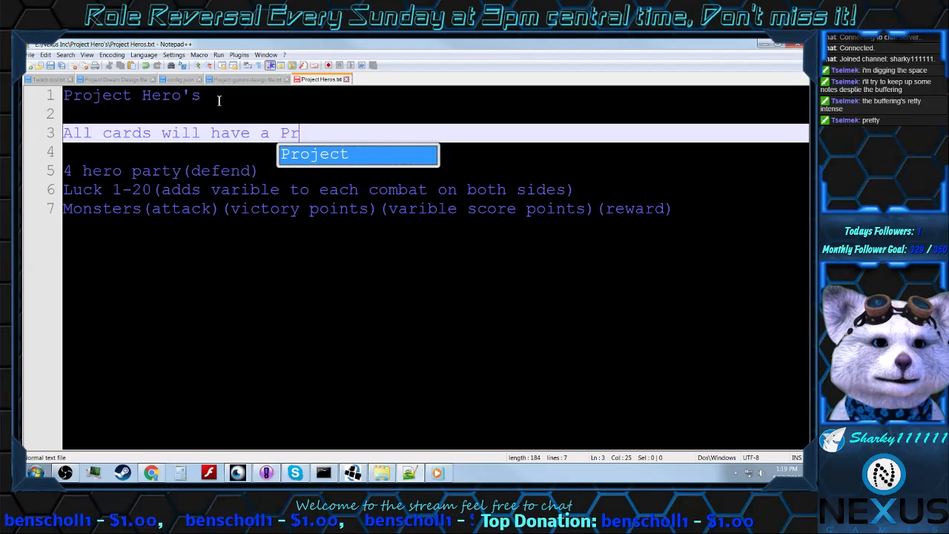
pyautogui.write('esioc')
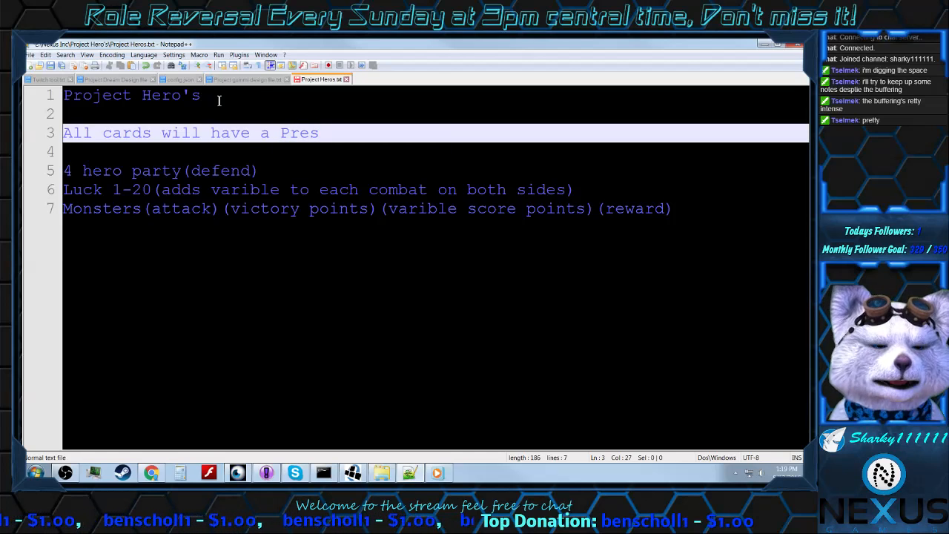
pyautogui.press('BackSpace')
pyautogui.press('BackSpace')
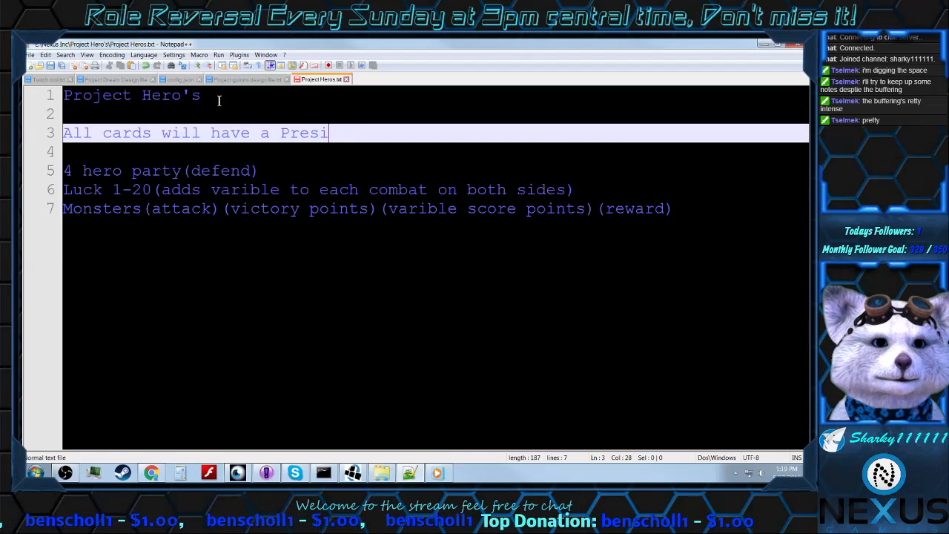
pyautogui.write('ce')
pyautogui.press('Left')
pyautogui.press('Left')
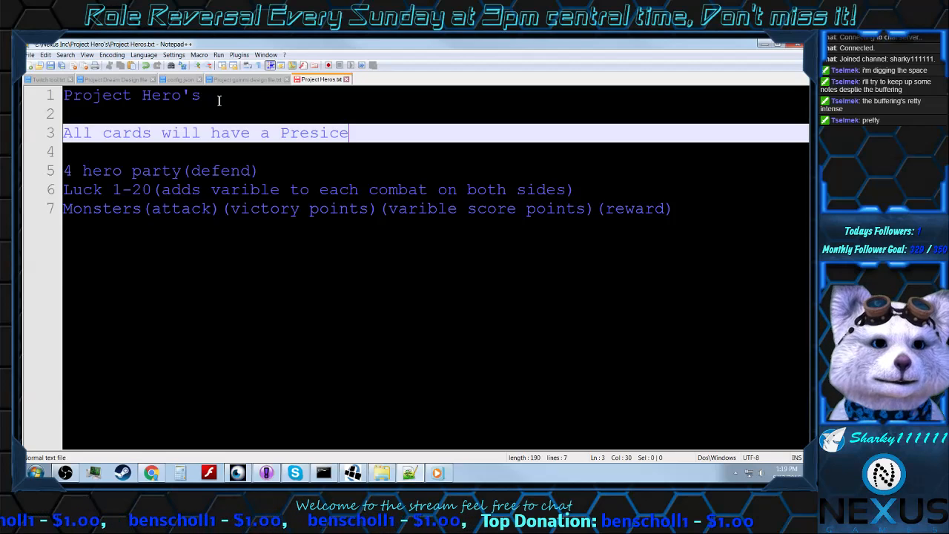
pyautogui.press('Right')
pyautogui.press('Right')
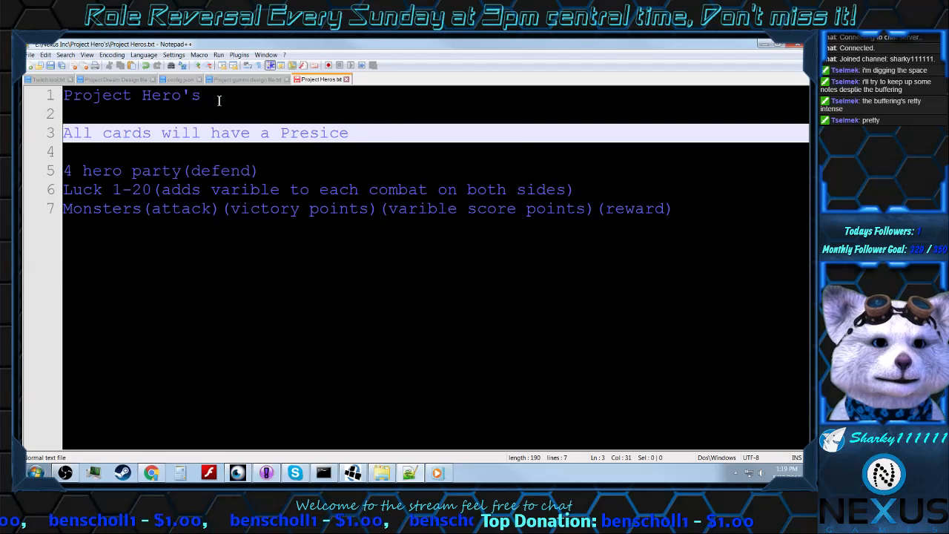
pyautogui.write('cost')
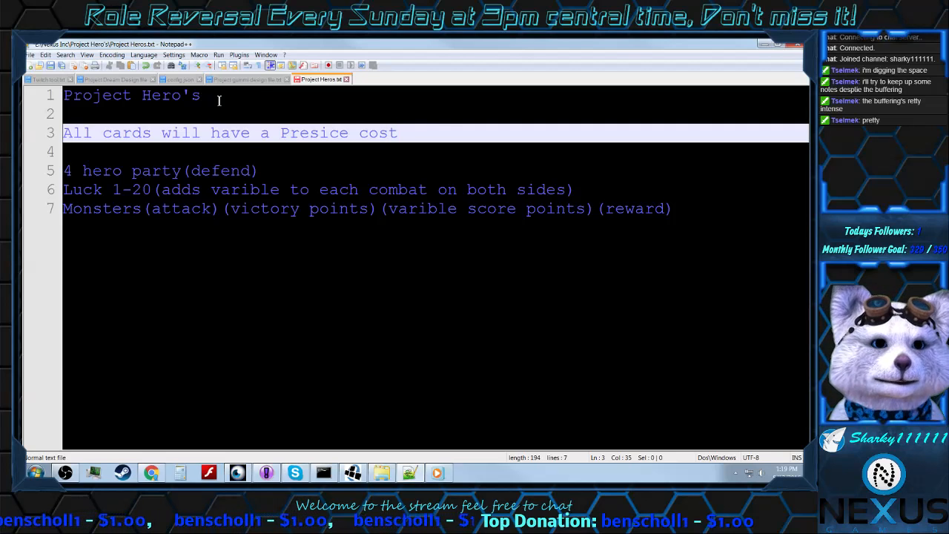
pyautogui.write(' in ')
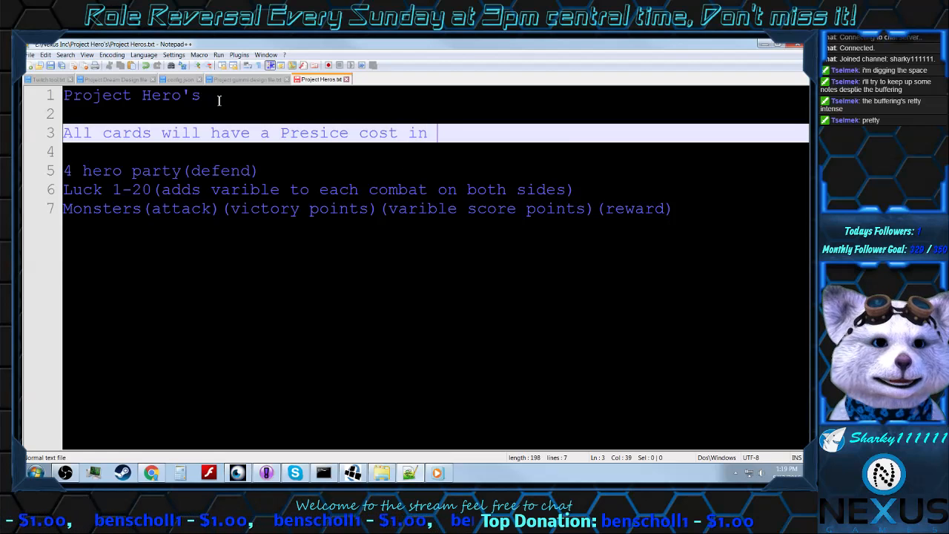
pyautogui.write('order to p')
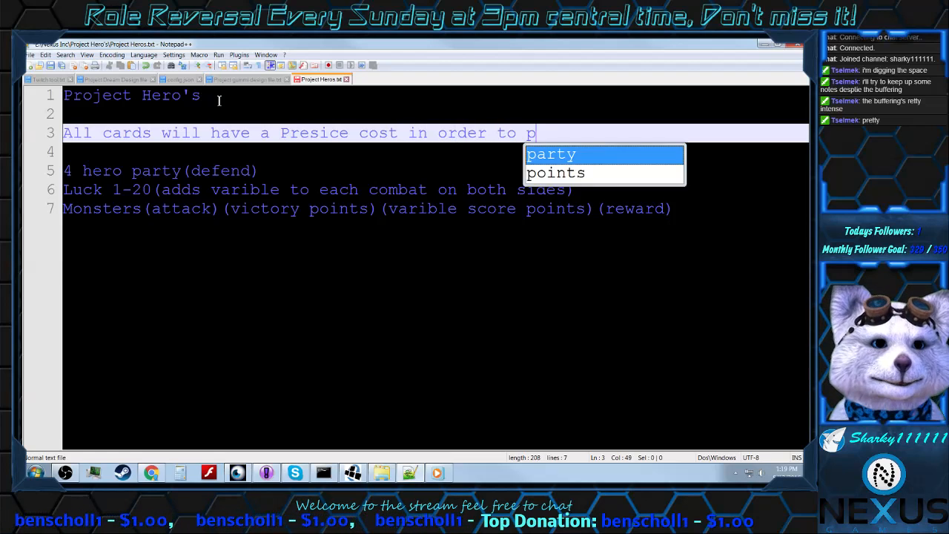
pyautogui.write('lay them.')
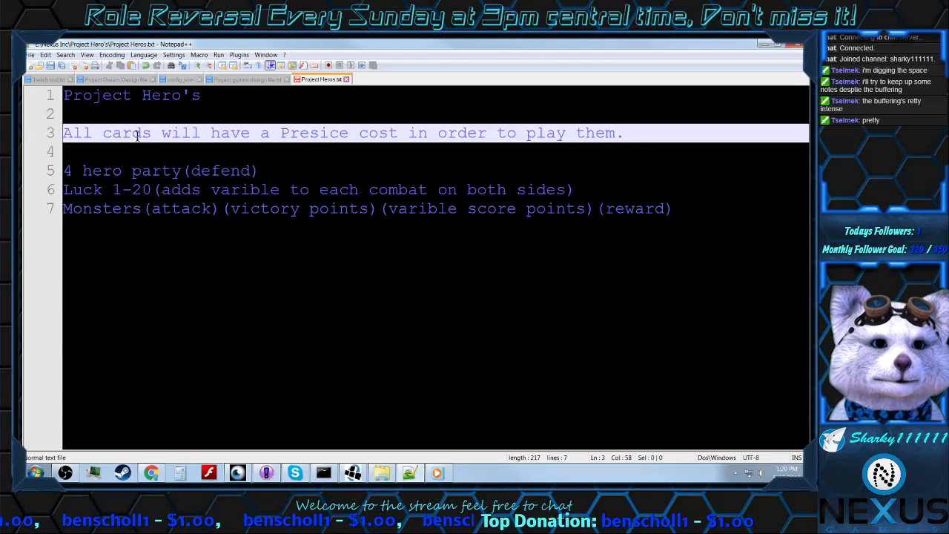
pyautogui.click(285, 174)
pyautogui.moveTo(285, 174); pyautogui.dragTo(161, 172)
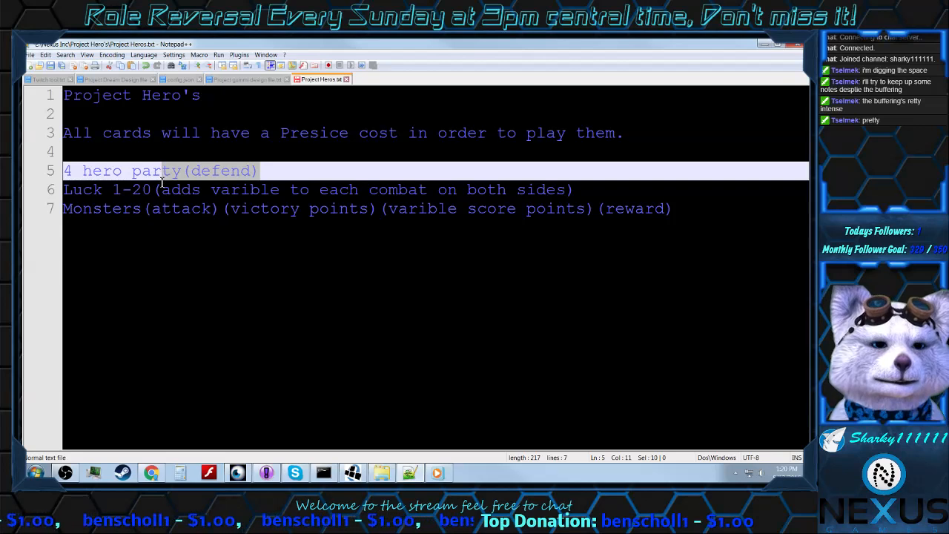
pyautogui.moveTo(152, 191); pyautogui.dragTo(141, 214)
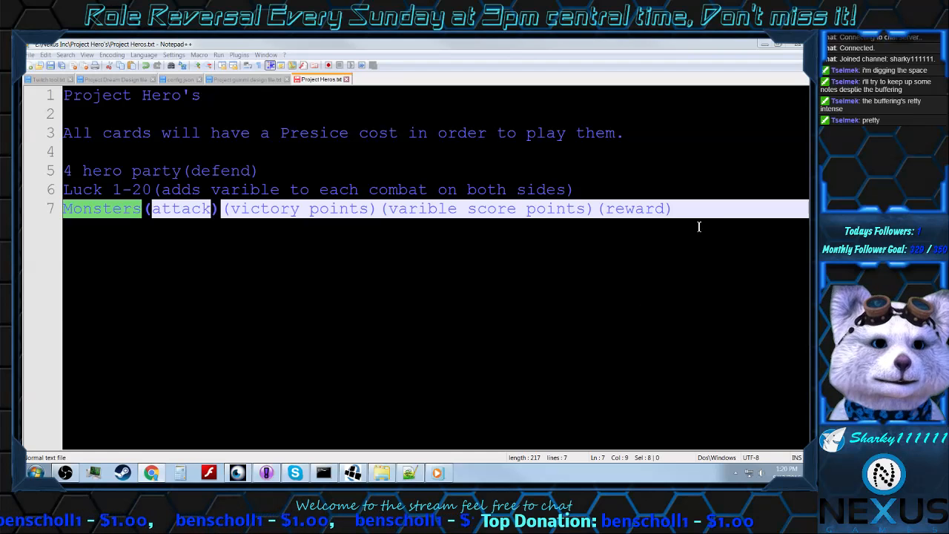
# Step: Append "(abilities)" after "(defend)" on the "4 hero party" line
pyautogui.click(271, 171)
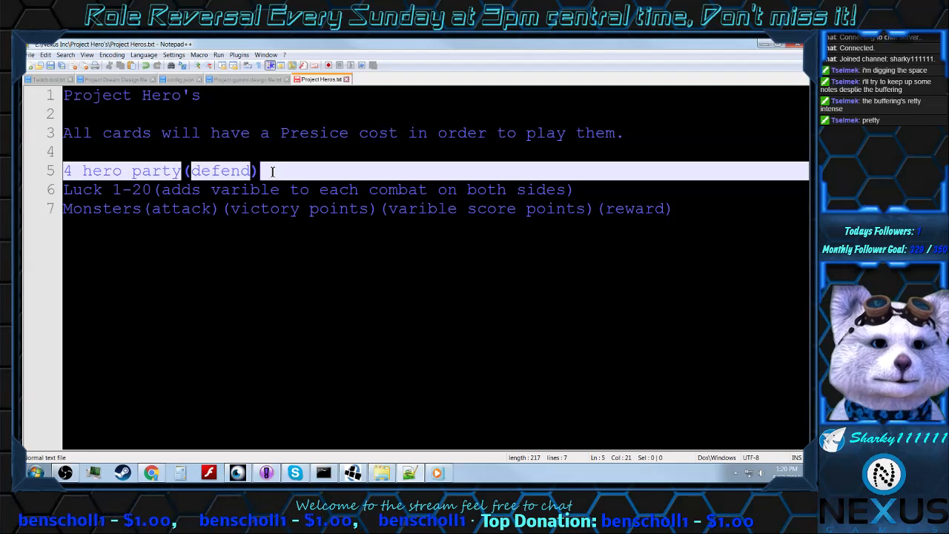
pyautogui.write('(')
pyautogui.write('abilit')
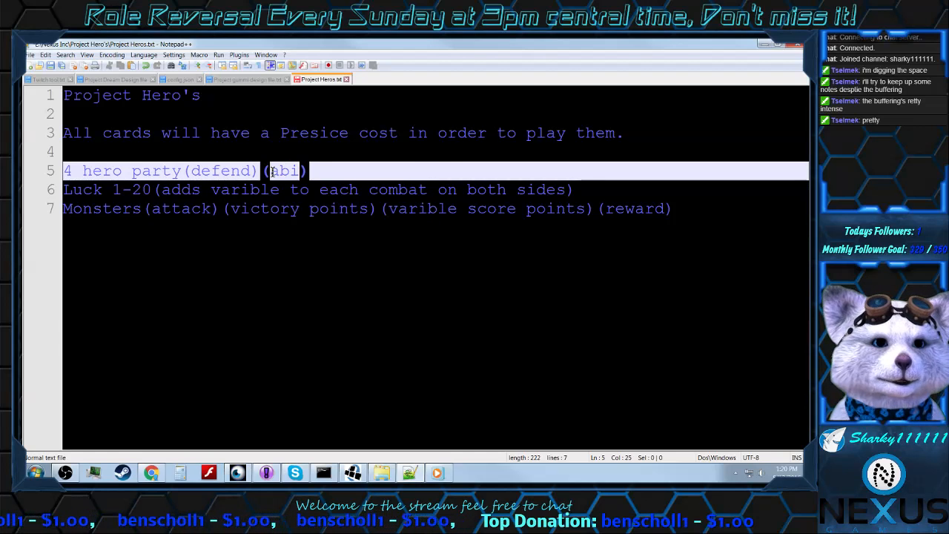
pyautogui.write('ies')
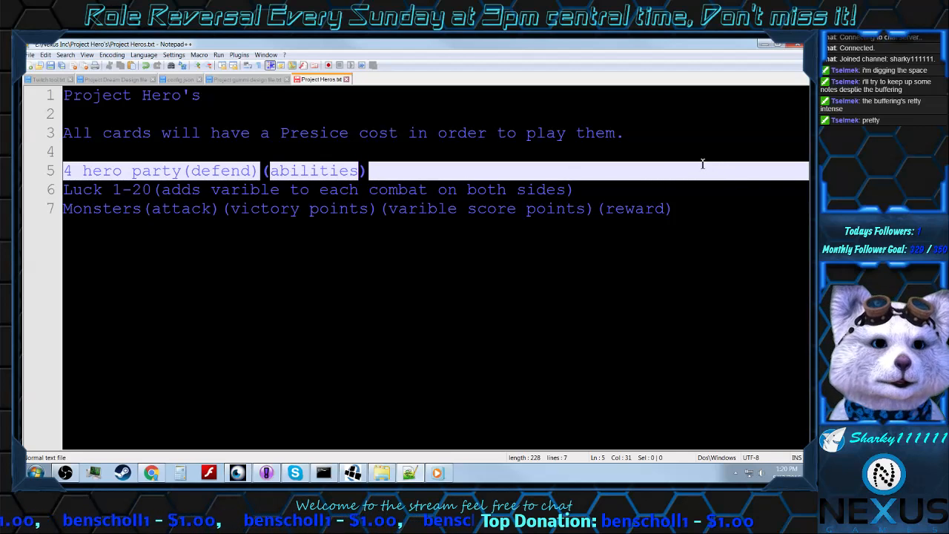
# Step: Append "(classes)" after "(abilities)" at the end of the "4 hero party" line
pyautogui.click(441, 171)
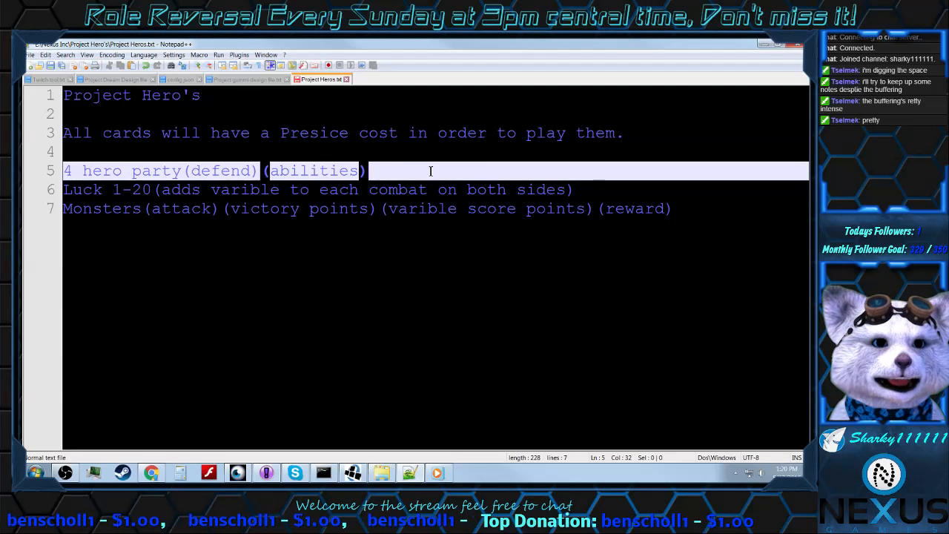
pyautogui.write('(claas')
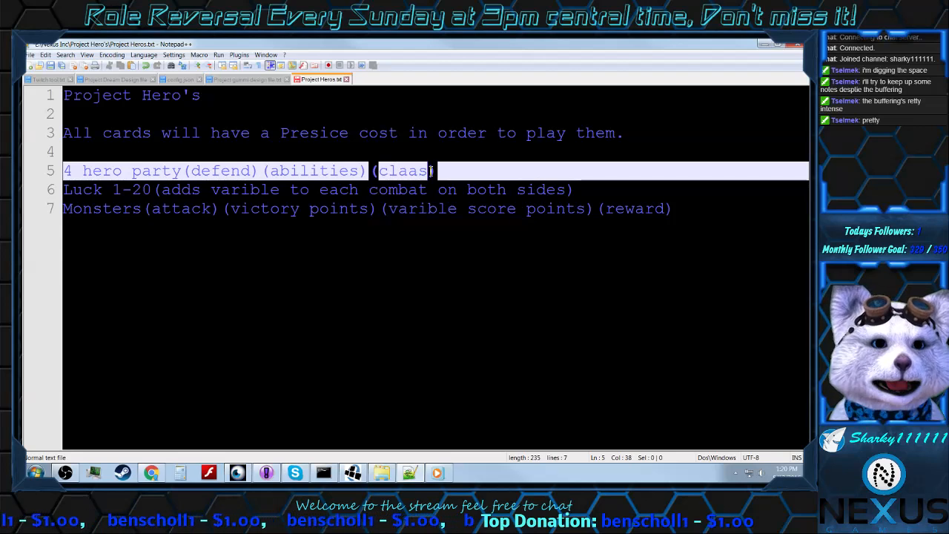
pyautogui.press('BackSpace')
pyautogui.press('BackSpace')
pyautogui.write('se')
pyautogui.press('BackSpace')
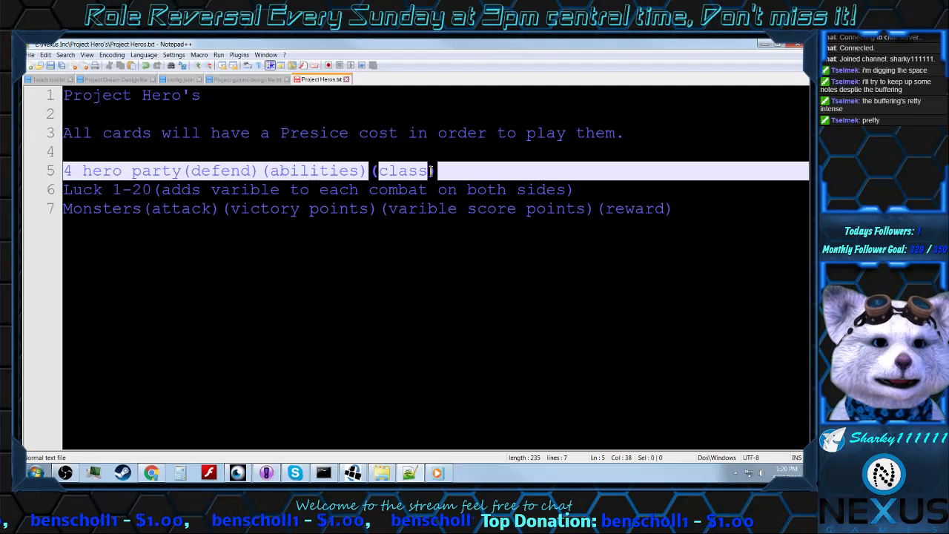
pyautogui.write('ses')
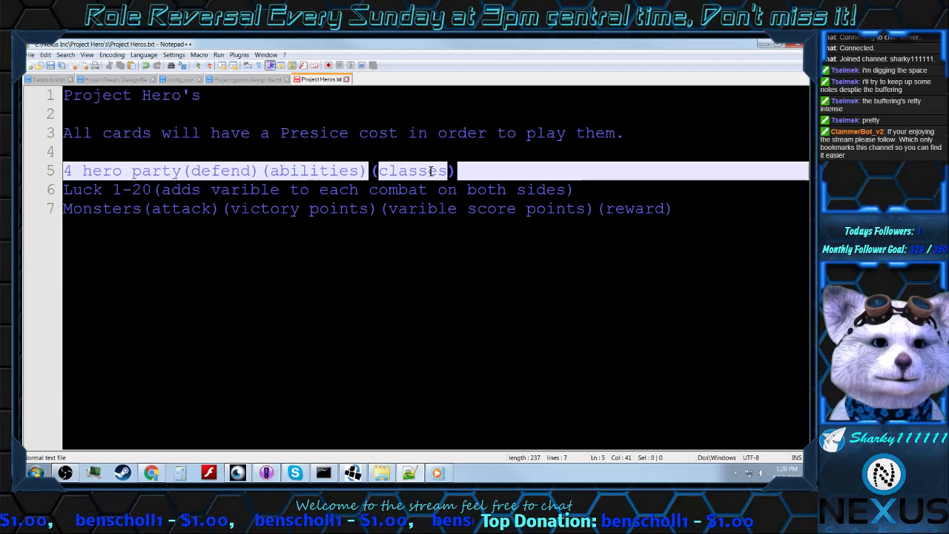
# Step: Insert the line "All cards have their own names" directly above the sentence about the cards' cost
pyautogui.click(338, 127)
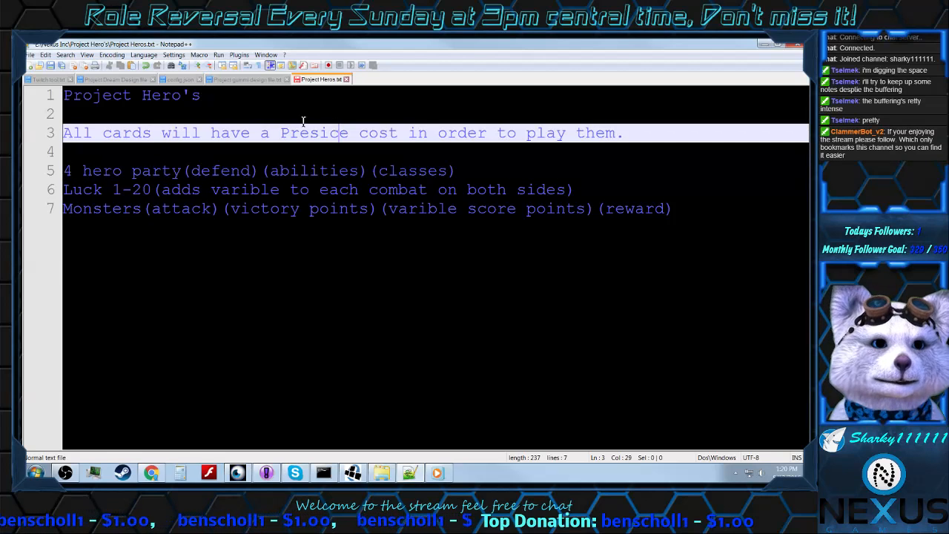
pyautogui.click(254, 119)
pyautogui.press('Return')
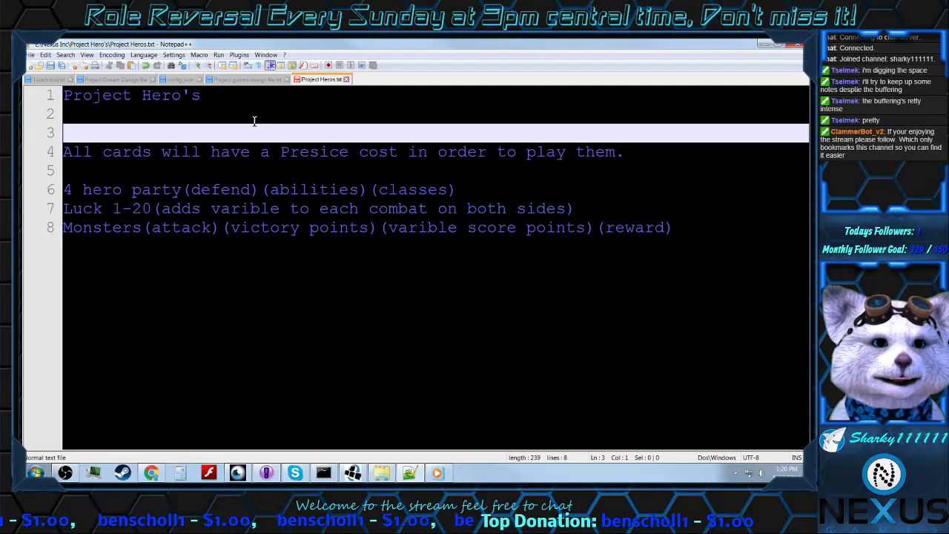
pyautogui.write('All ')
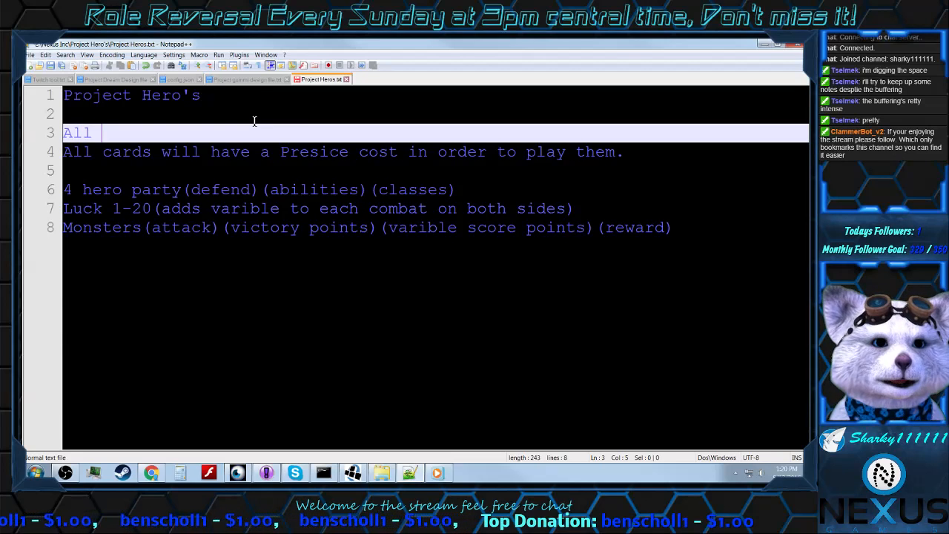
pyautogui.write('cards ')
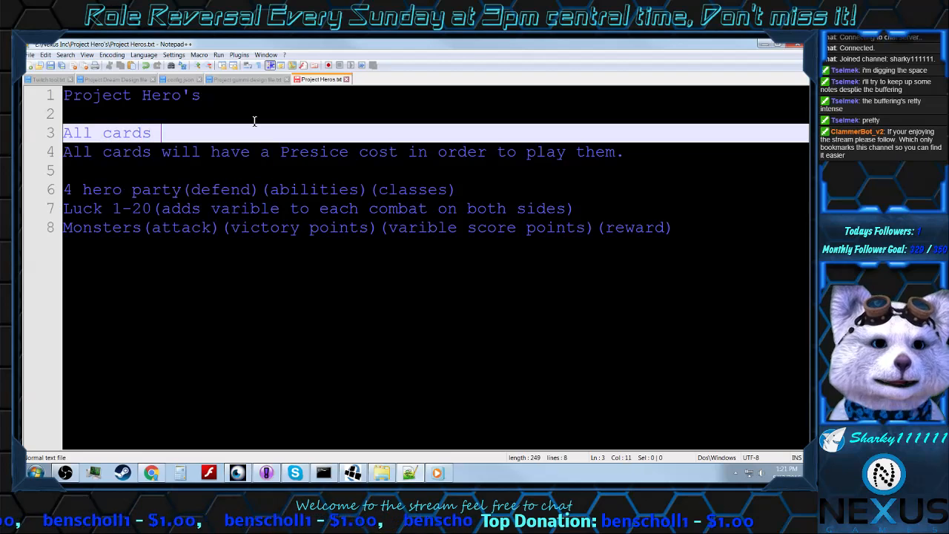
pyautogui.write('have')
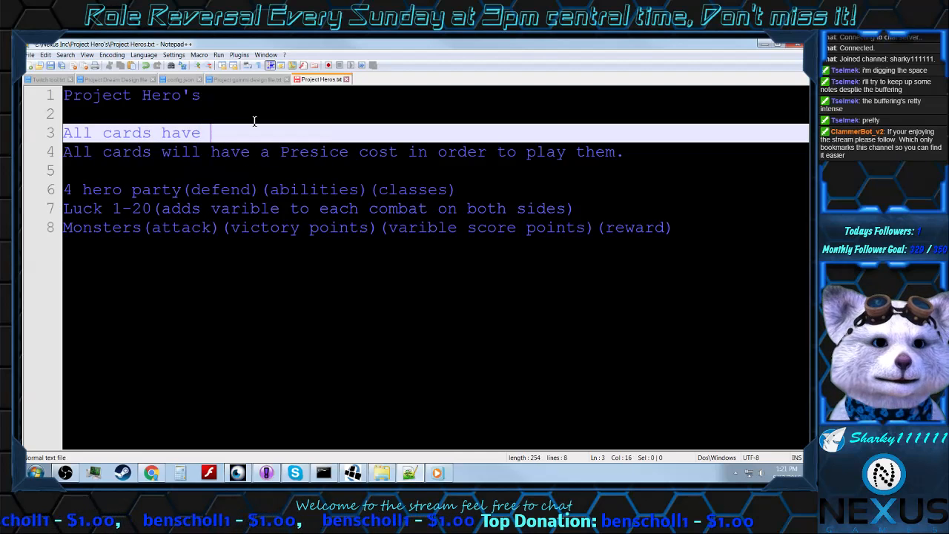
pyautogui.write('their')
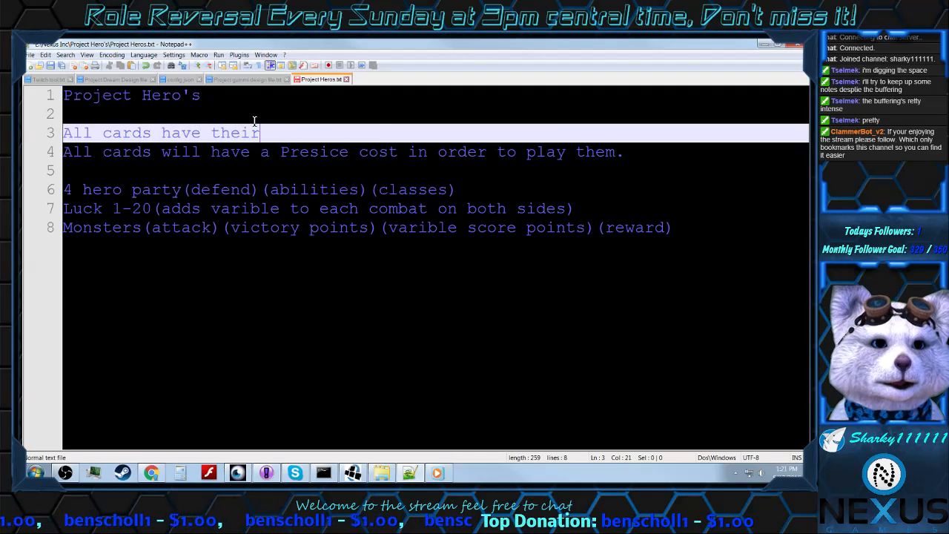
pyautogui.write(' own names')
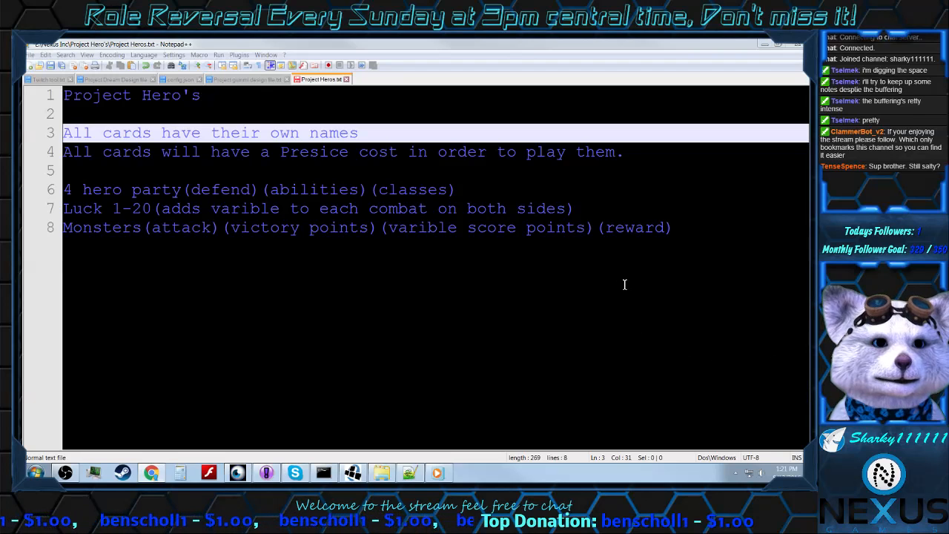
# Step: Add a new line reading "Spell( abilty)" below the "Monsters" line
pyautogui.click(684, 228)
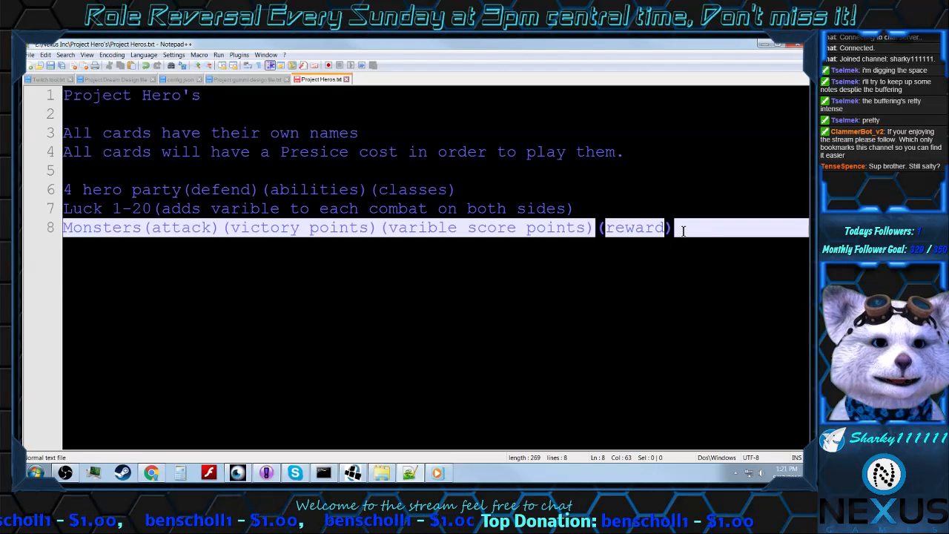
pyautogui.moveTo(682, 231); pyautogui.dragTo(63, 229)
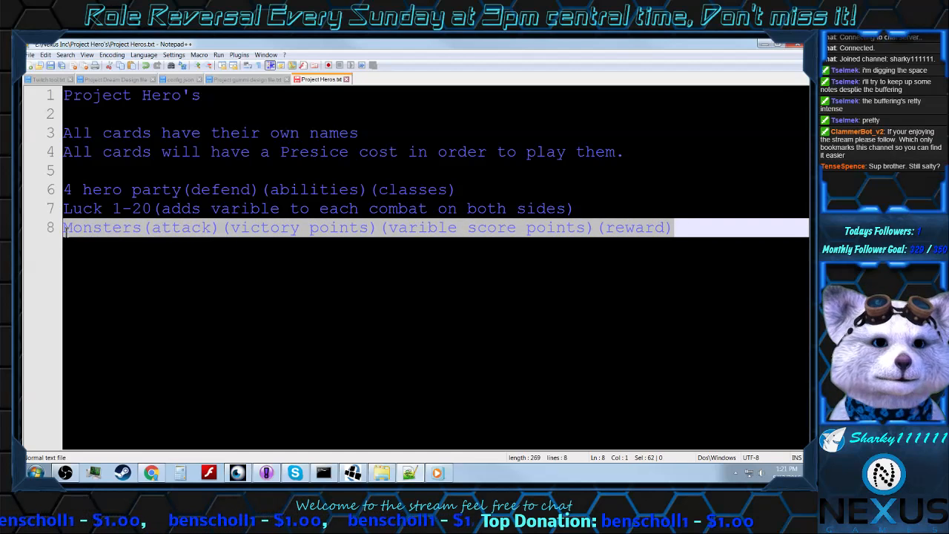
pyautogui.click(682, 231)
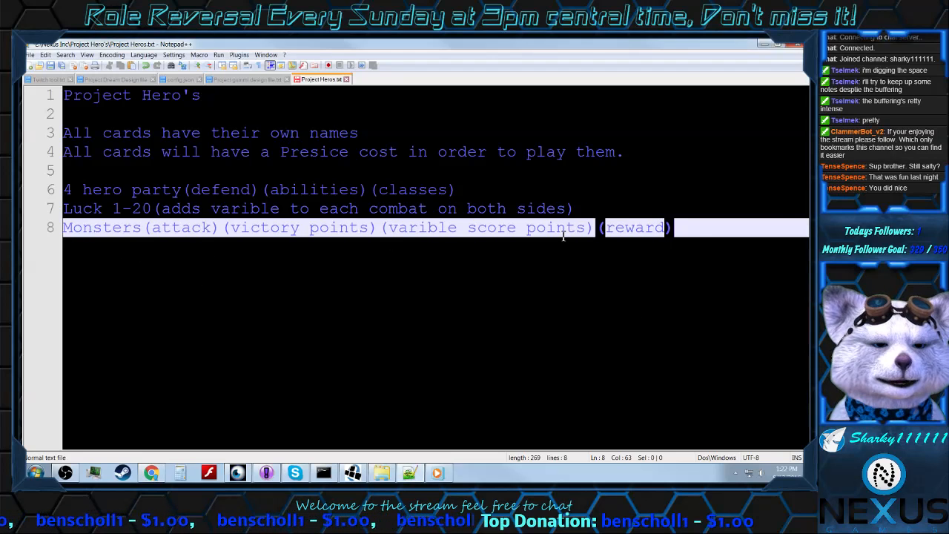
pyautogui.press('Return')
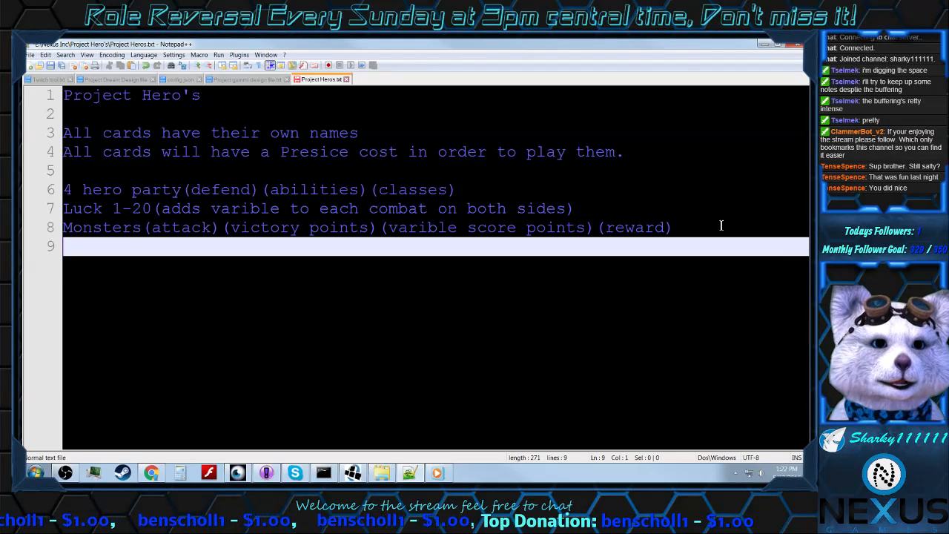
pyautogui.write('Spee')
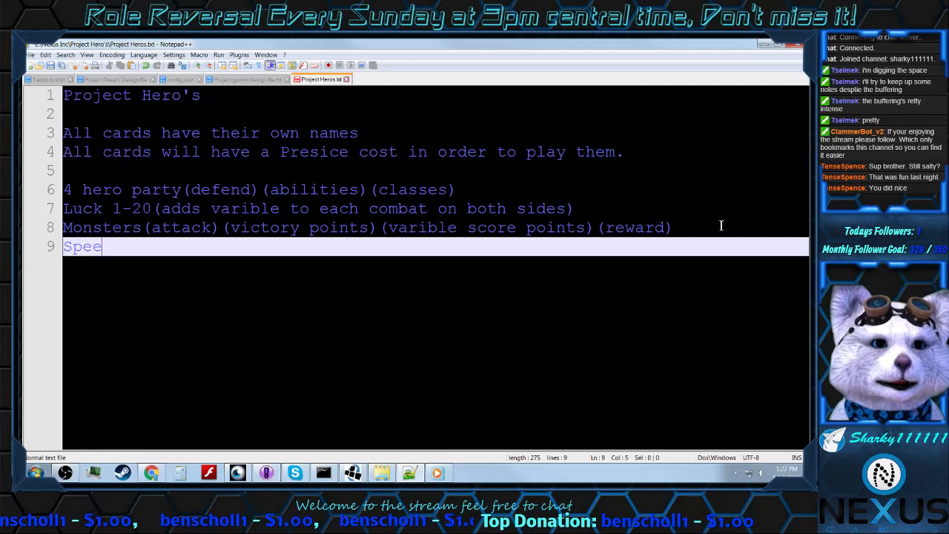
pyautogui.press('BackSpace')
pyautogui.write('ll')
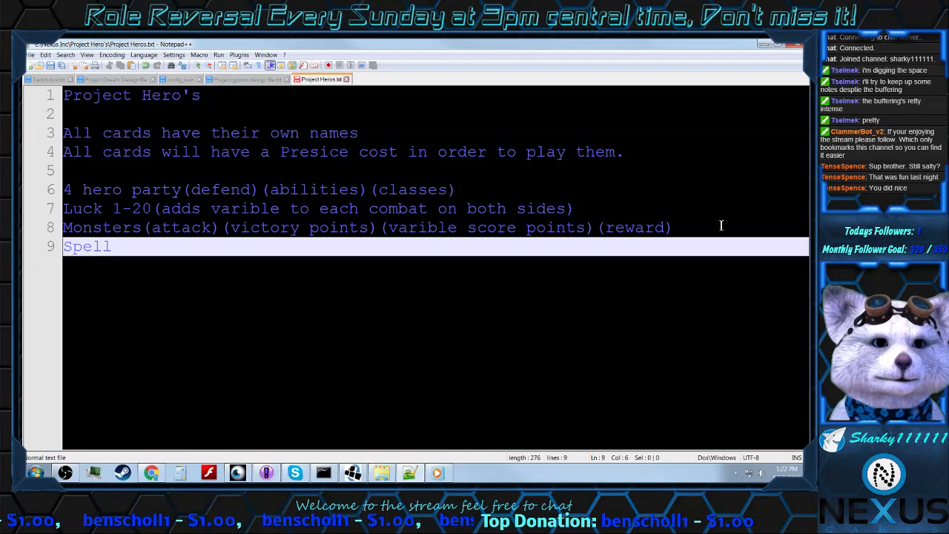
pyautogui.write('(')
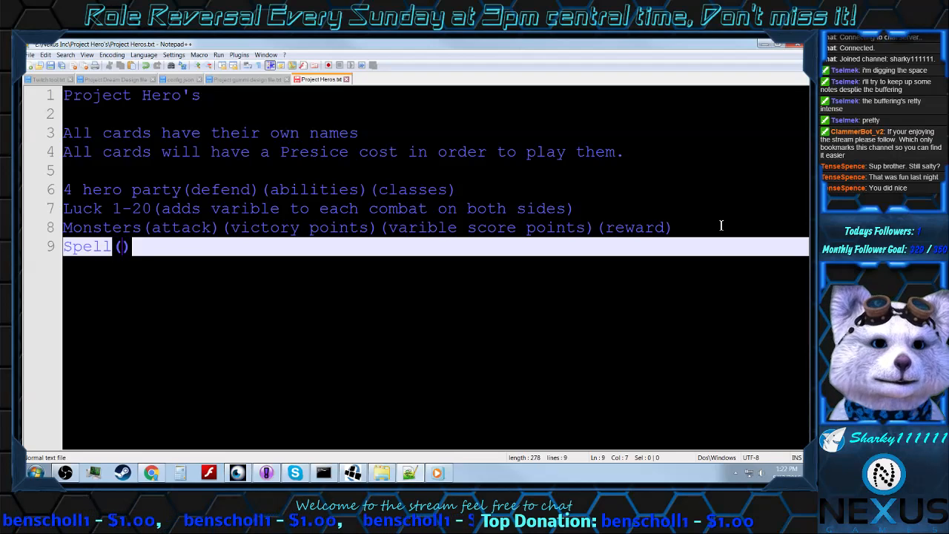
pyautogui.write(' abilt')
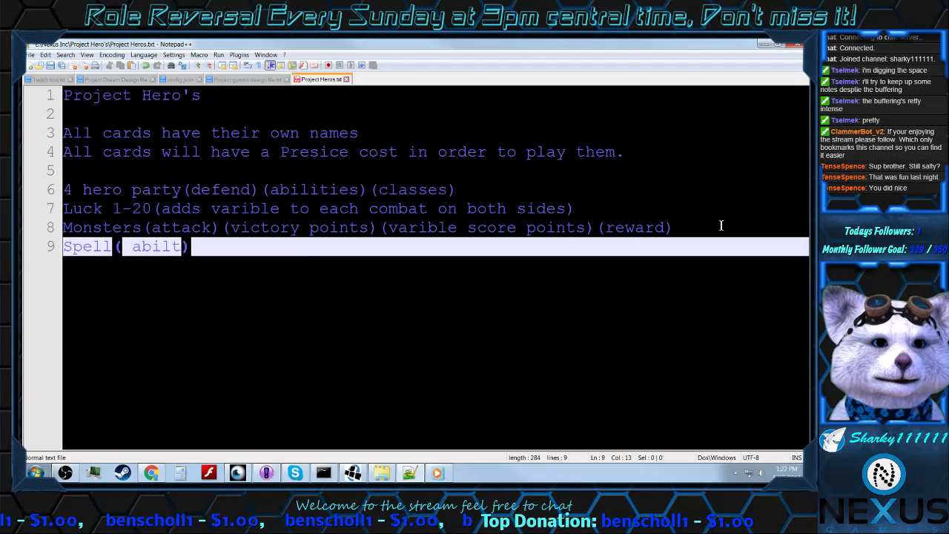
pyautogui.write('y')
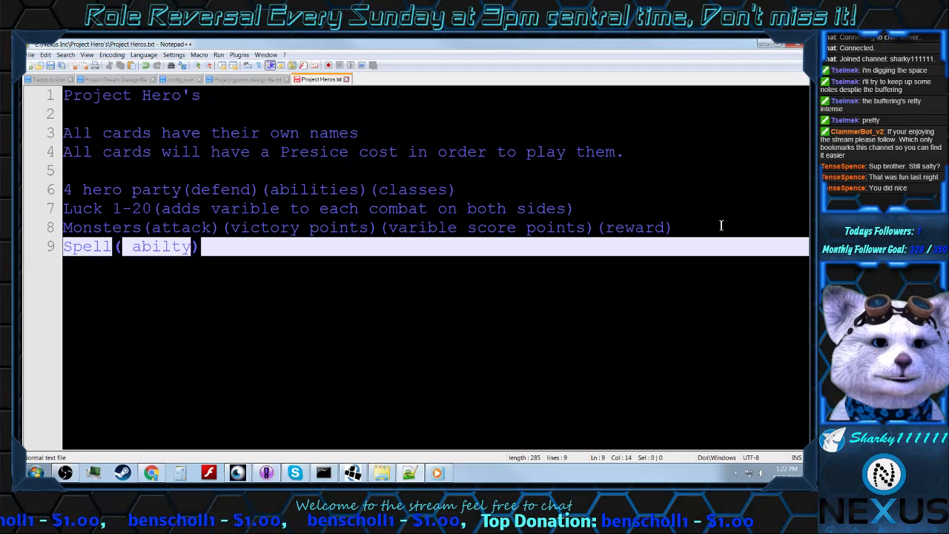
pyautogui.press('Right')
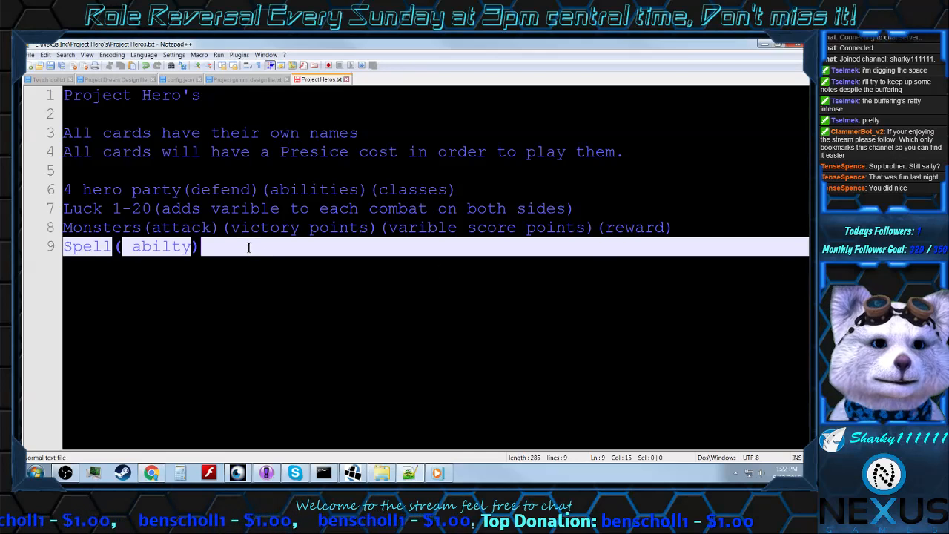
# Step: Start a new line below the "Spell" line with the text "Battle fields"
pyautogui.press('Return')
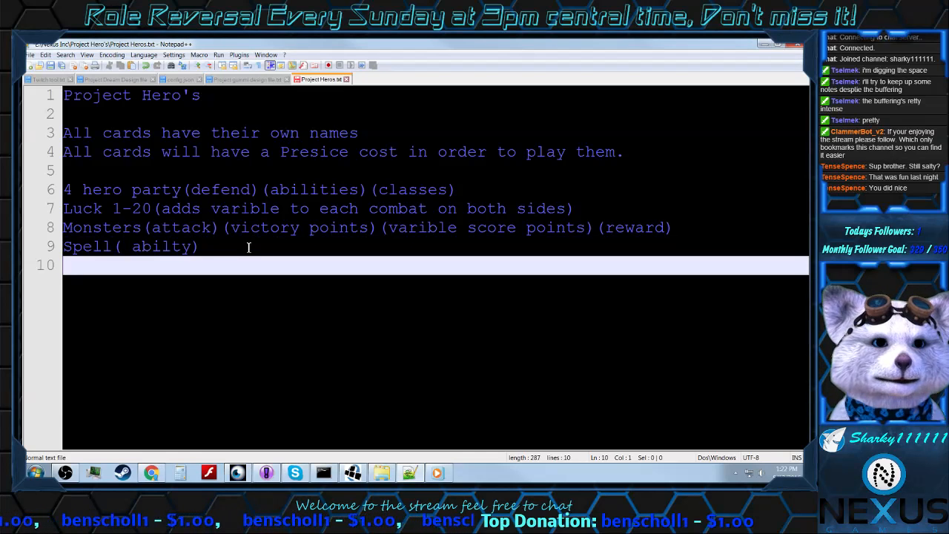
pyautogui.write('Battle fie')
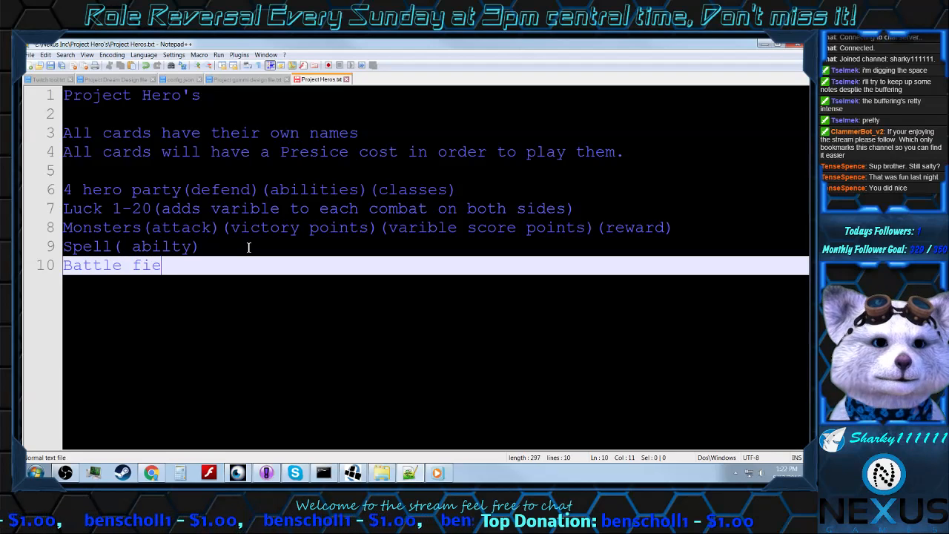
pyautogui.write('lds')
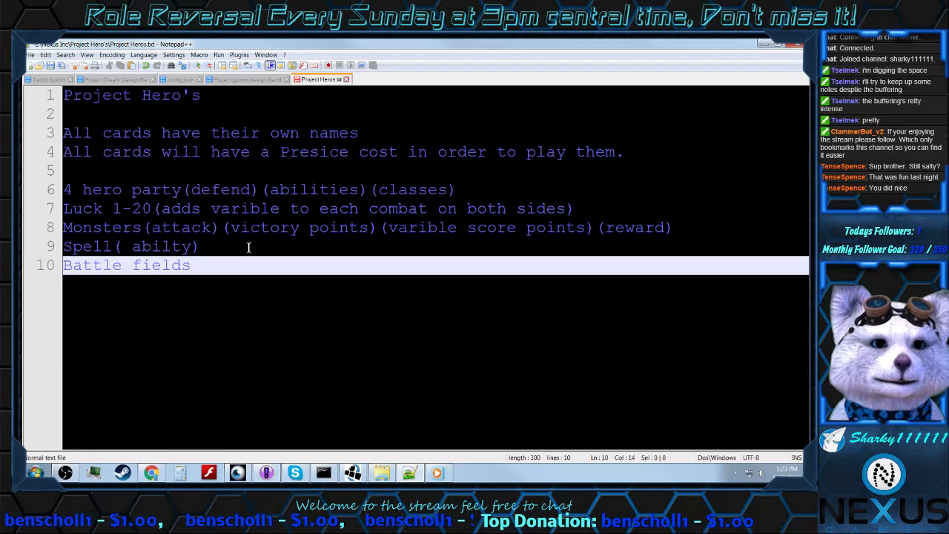
pyautogui.write('(')
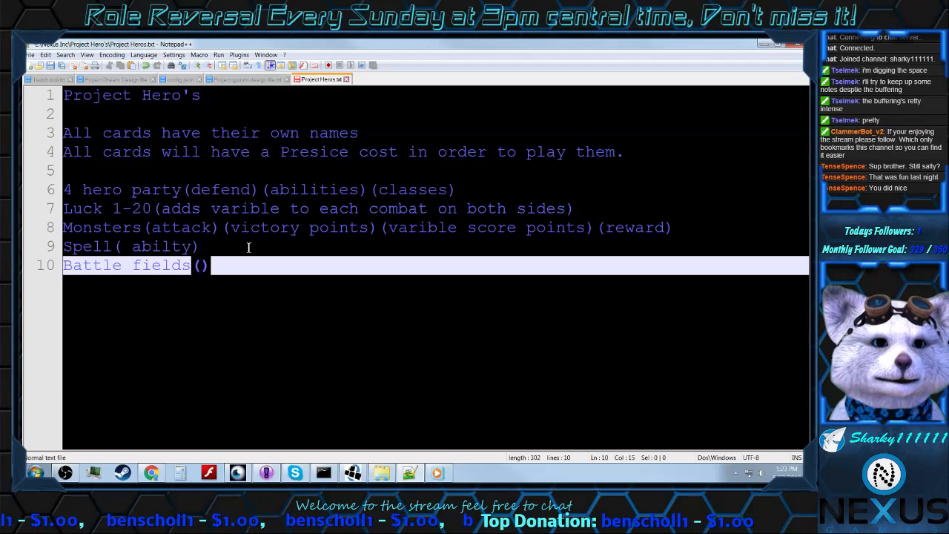
pyautogui.write('effect t')
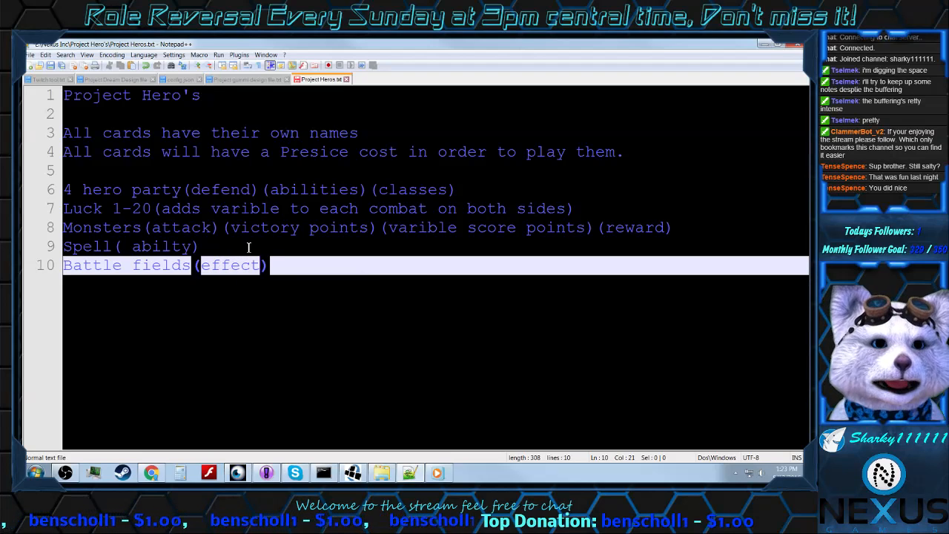
pyautogui.write('hat ')
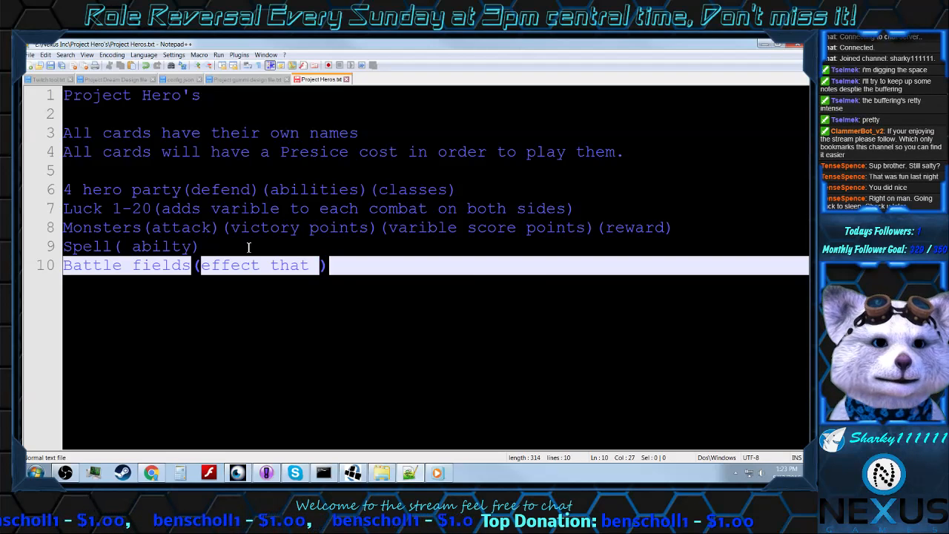
pyautogui.write('changes')
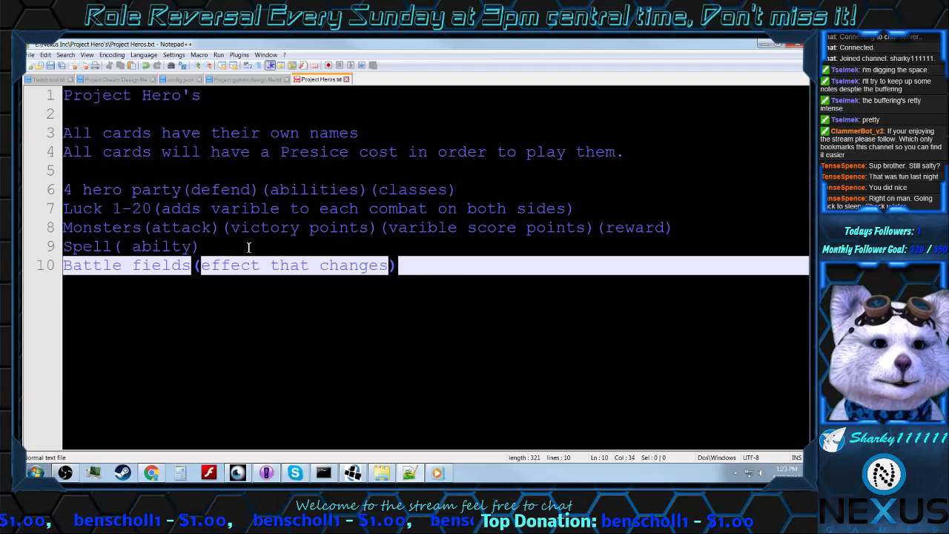
pyautogui.write(' th')
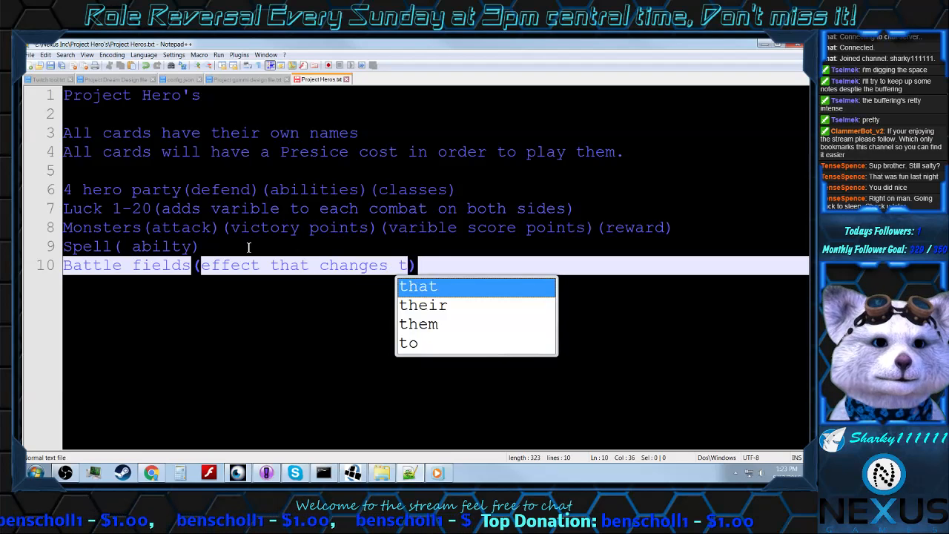
# Step: Append "(effect that changes everything on the feild)" to the "Battle fields" line
pyautogui.press('BackSpace')
pyautogui.press('BackSpace')
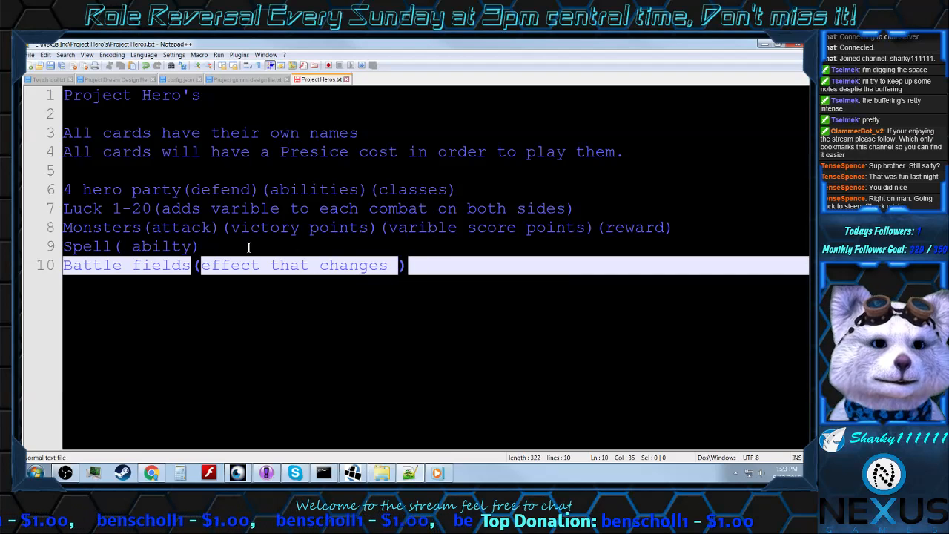
pyautogui.write('everything')
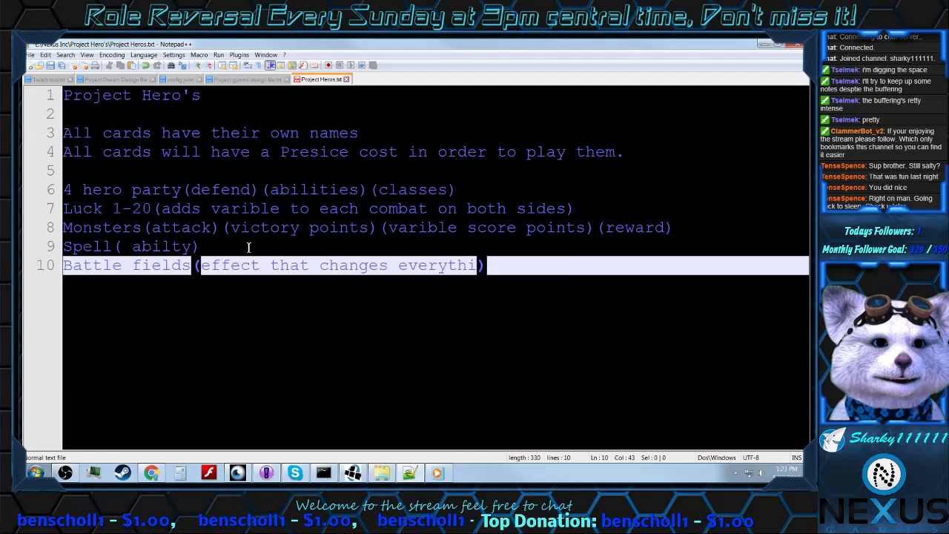
pyautogui.write(' on the f')
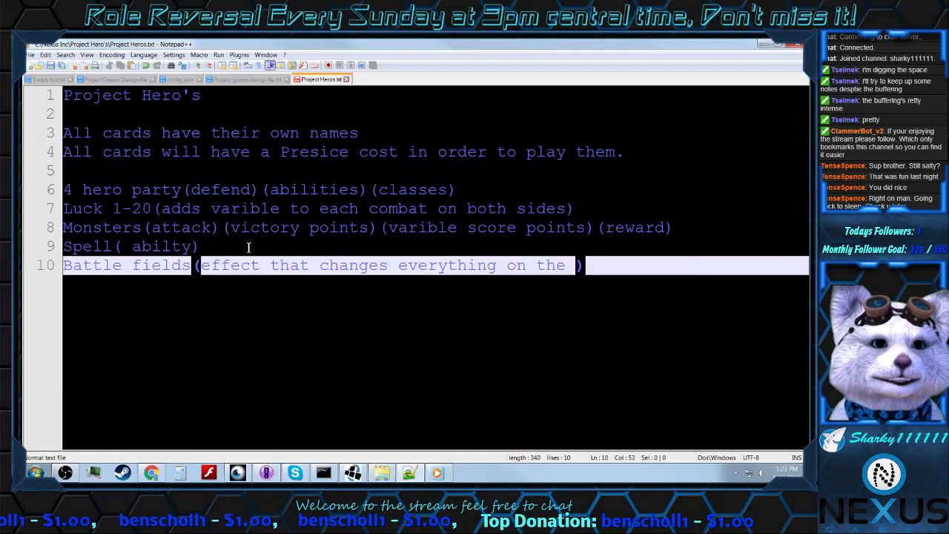
pyautogui.write('eild')
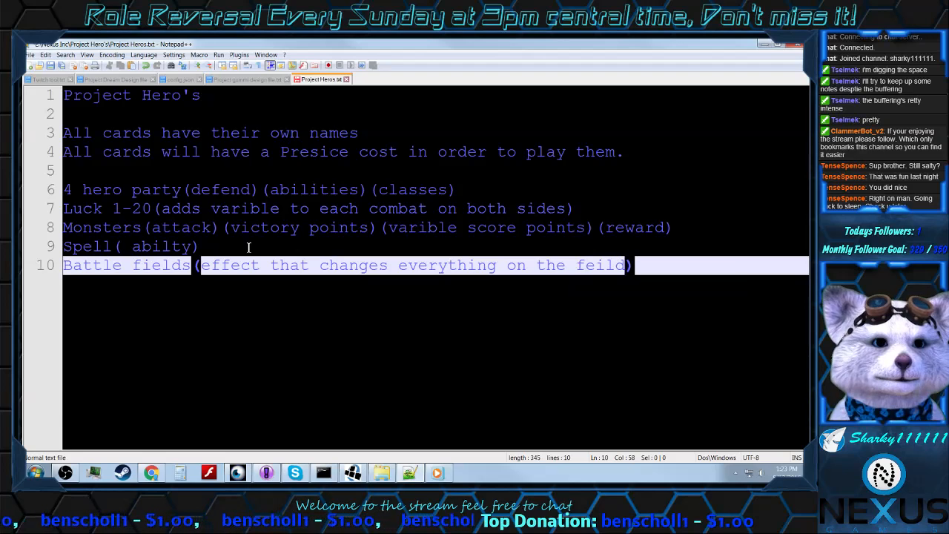
pyautogui.press('Right')
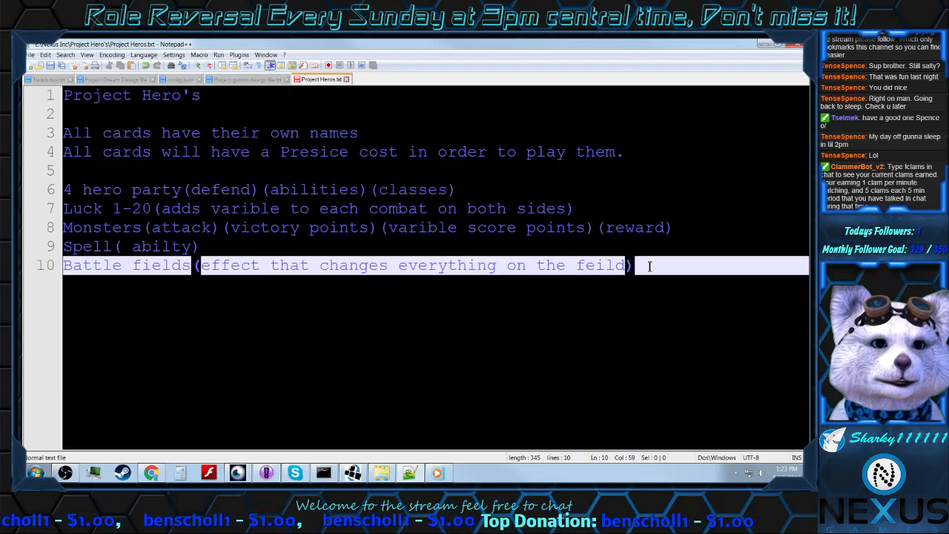
# Step: Add a new line reading "Items" below the "Battle fields" line
pyautogui.press('Return')
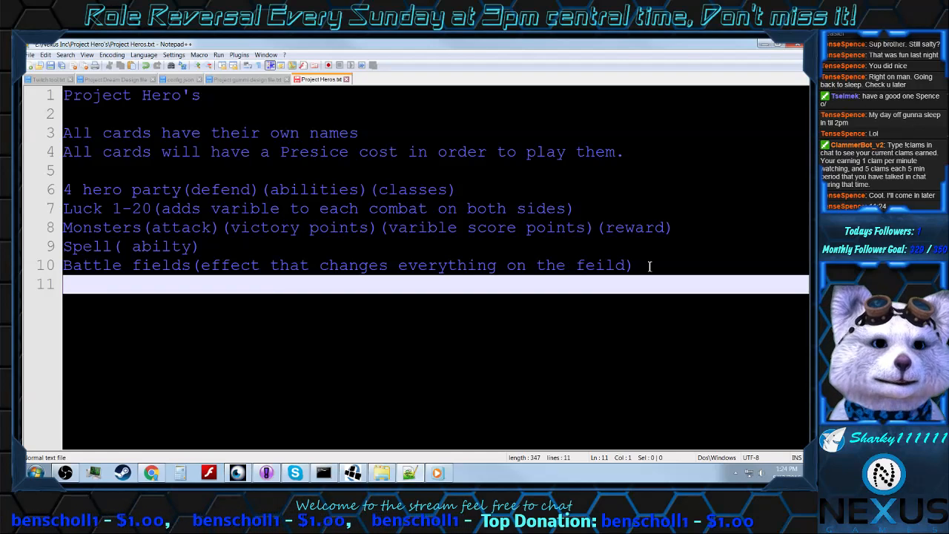
pyautogui.write('w')
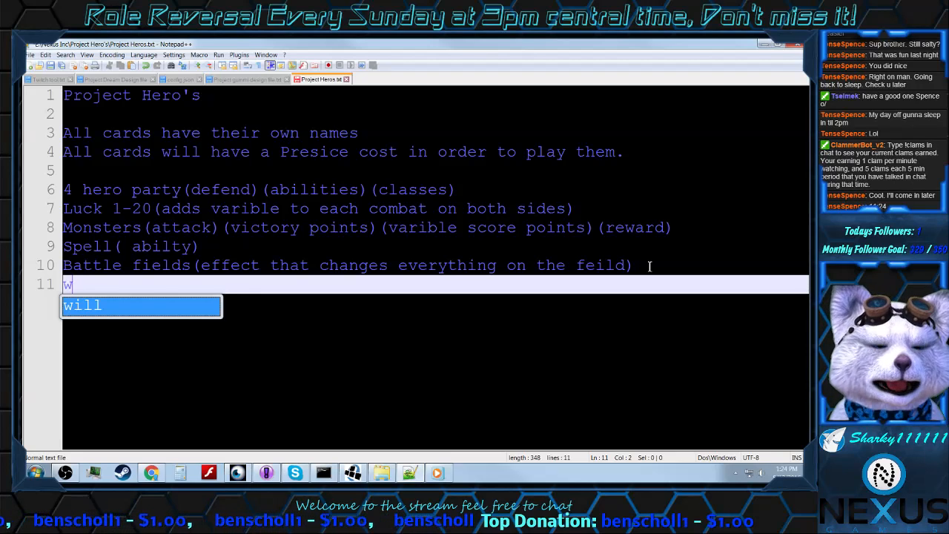
pyautogui.press('BackSpace')
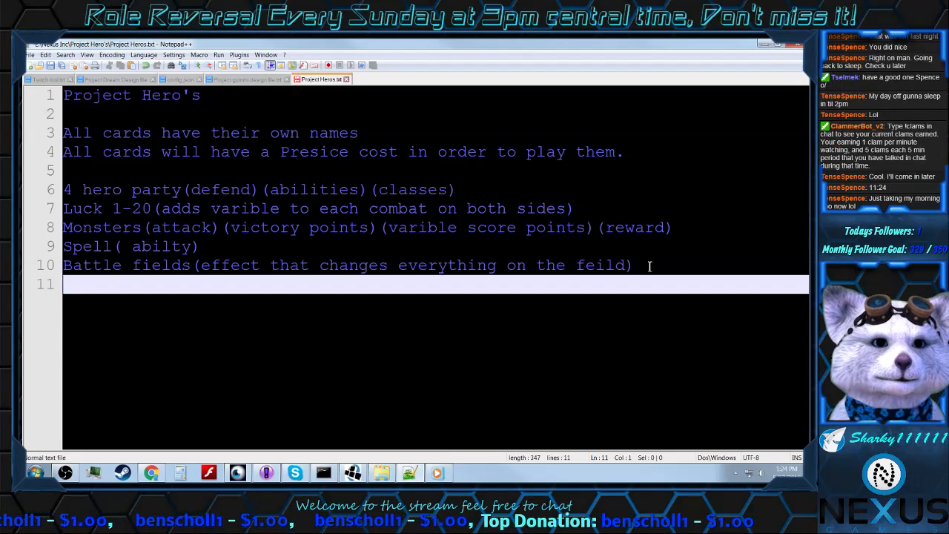
pyautogui.write('Items')
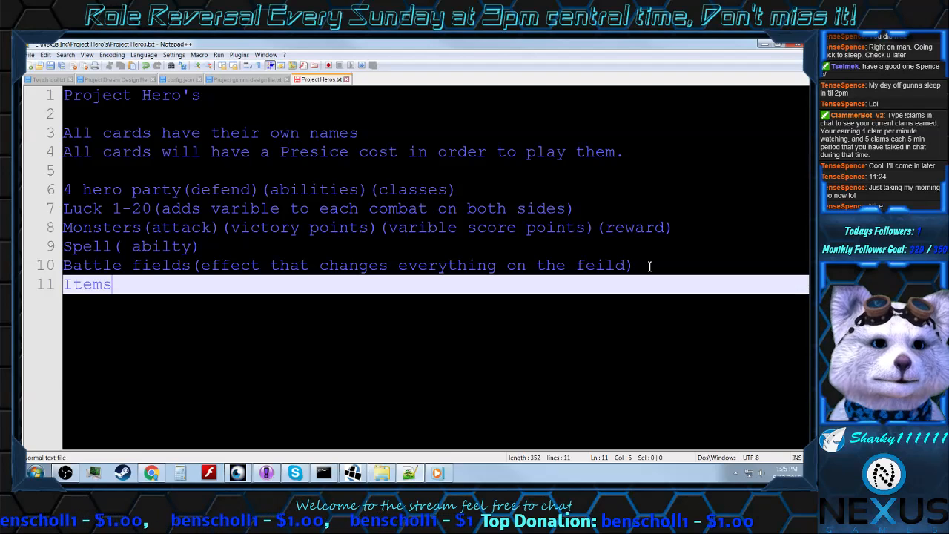
pyautogui.press('BackSpace')
pyautogui.press('BackSpace')
pyautogui.press('BackSpace')
pyautogui.press('BackSpace')
pyautogui.press('BackSpace')
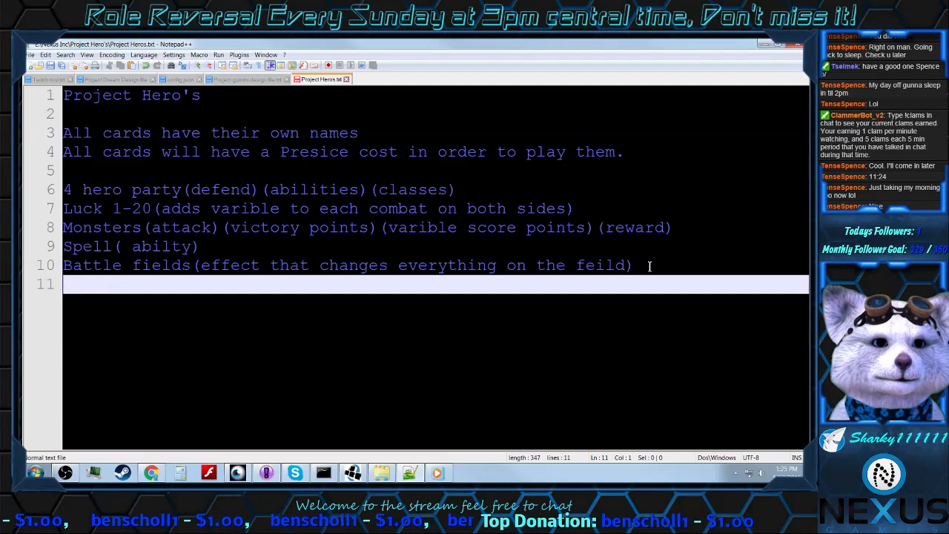
pyautogui.write('Items')
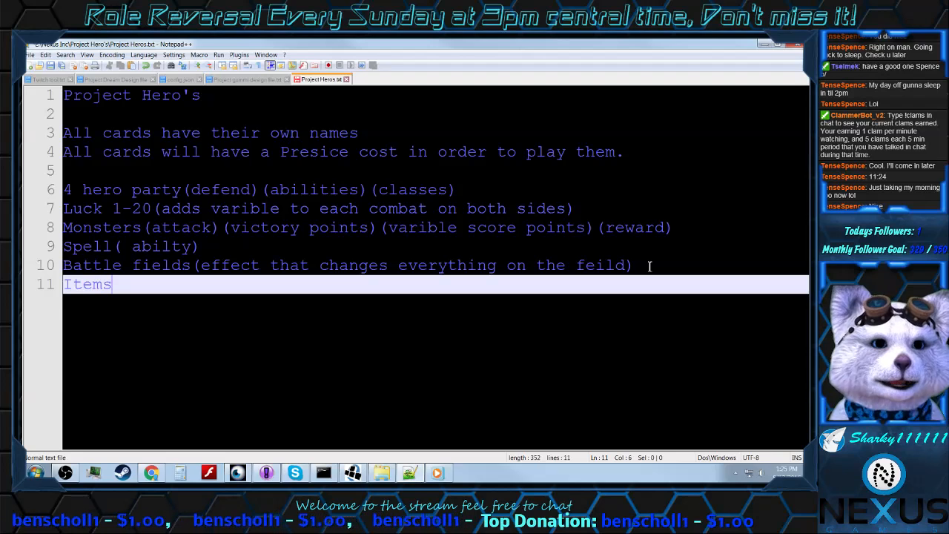
pyautogui.write('(')
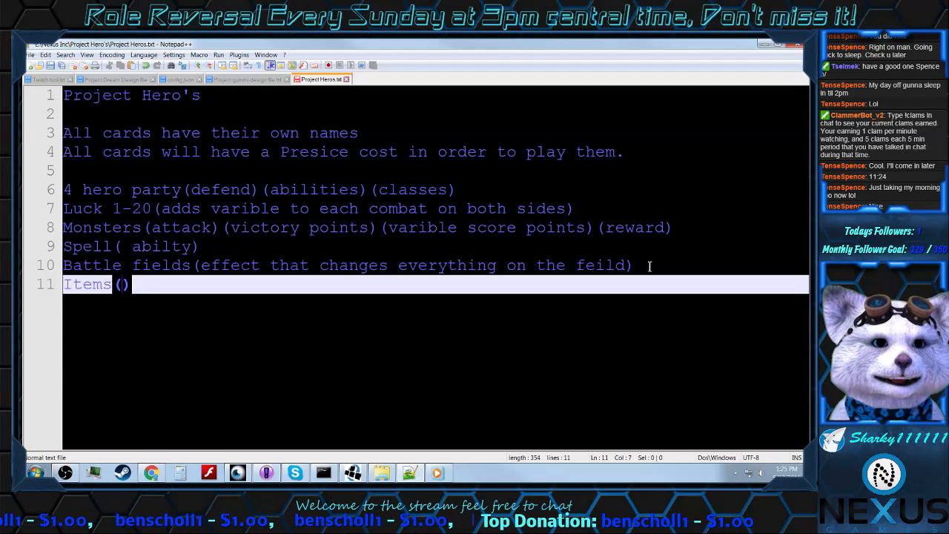
pyautogui.write('weapon')
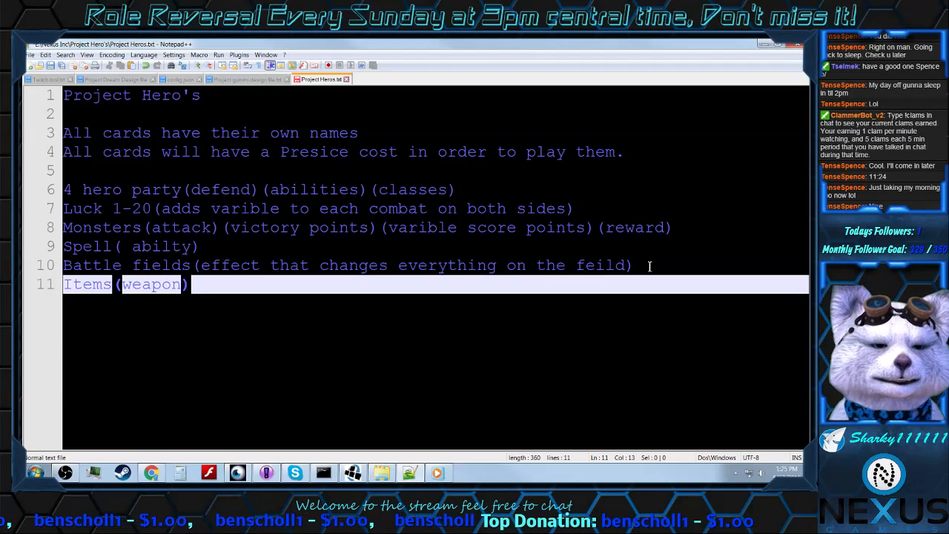
pyautogui.write('s)')
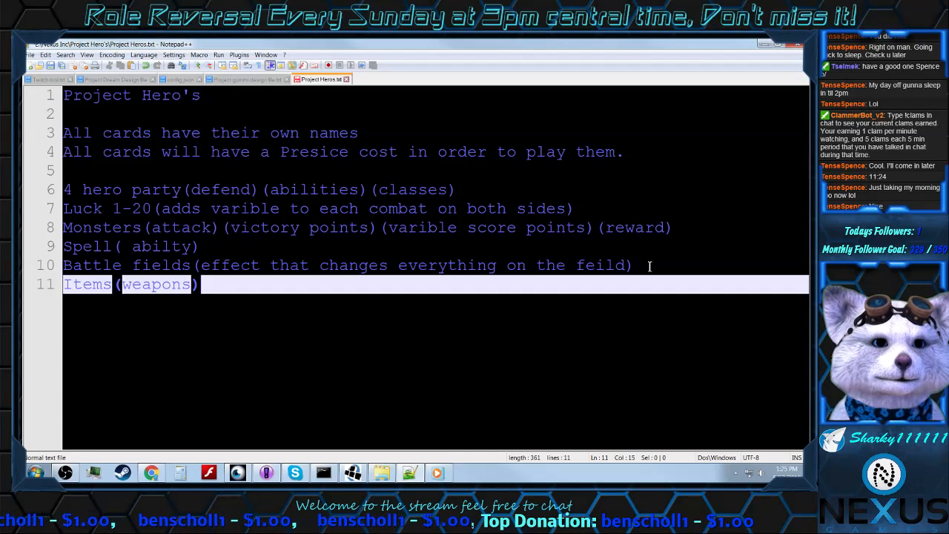
pyautogui.write('(ar')
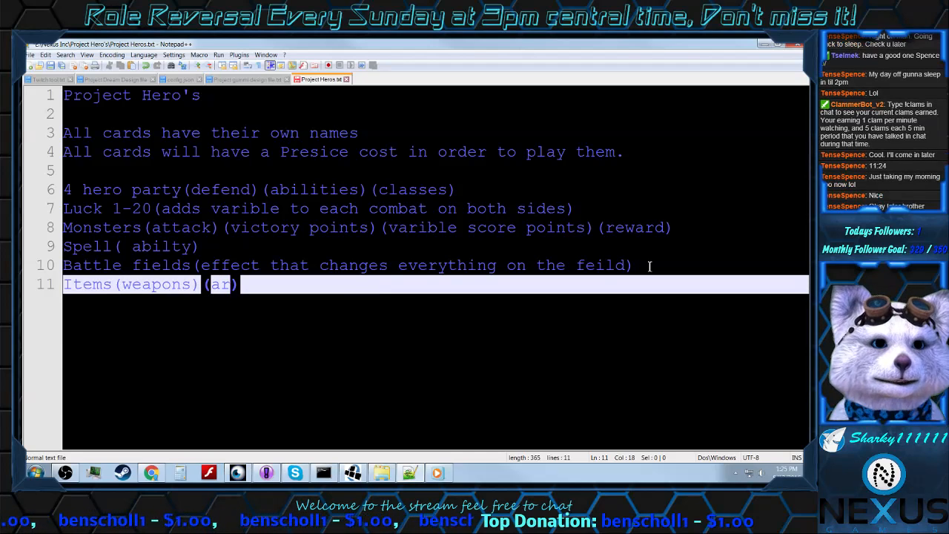
pyautogui.write('mor)')
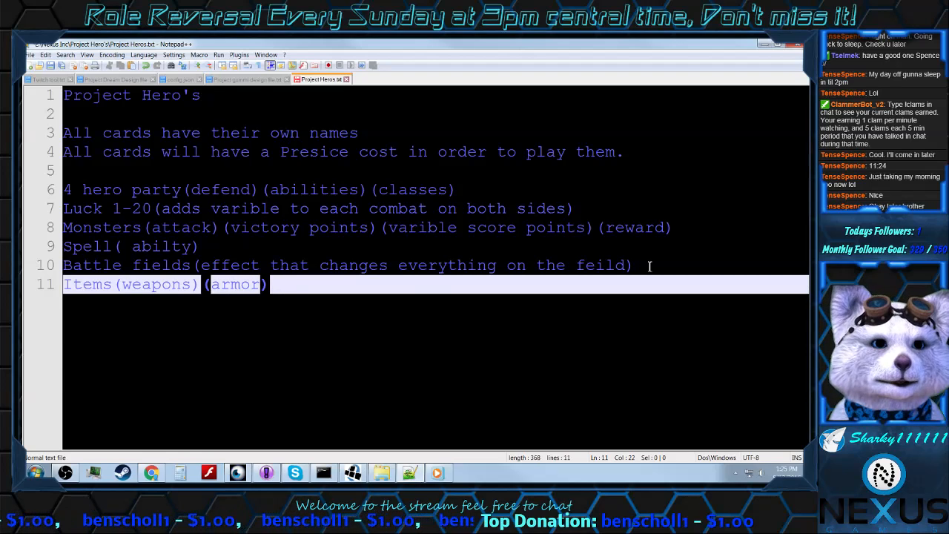
pyautogui.write('(')
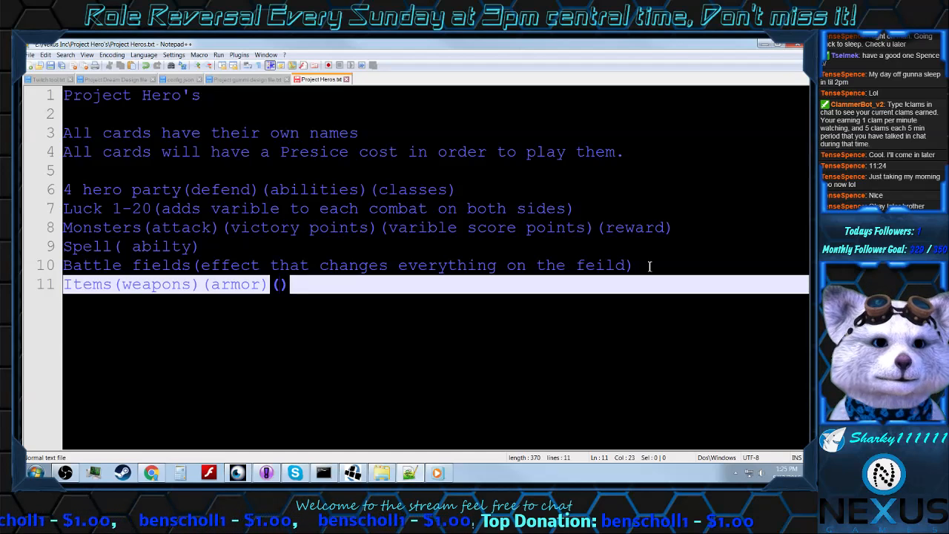
# Step: Append "(Amulet?)" after "(armor)" on the "Items" line
pyautogui.write('Ama')
pyautogui.press('BackSpace')
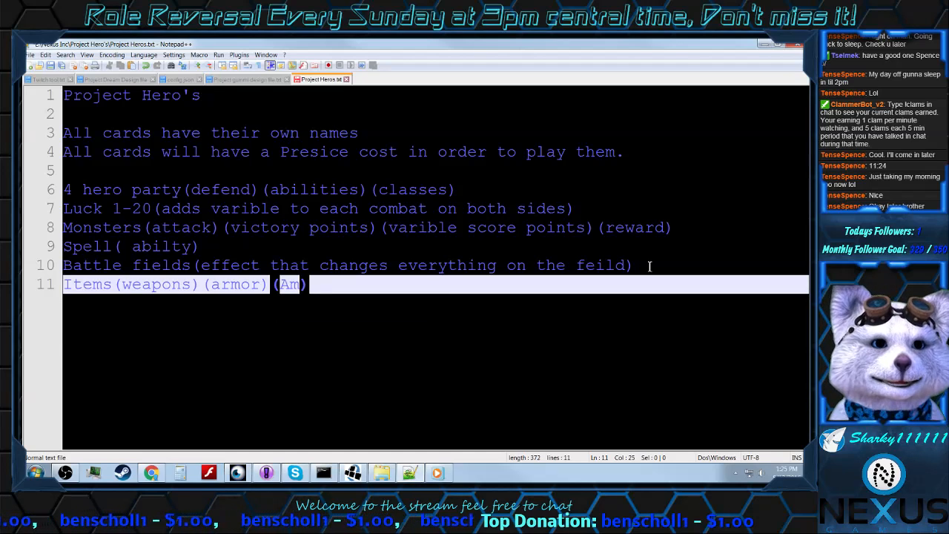
pyautogui.write('ulety')
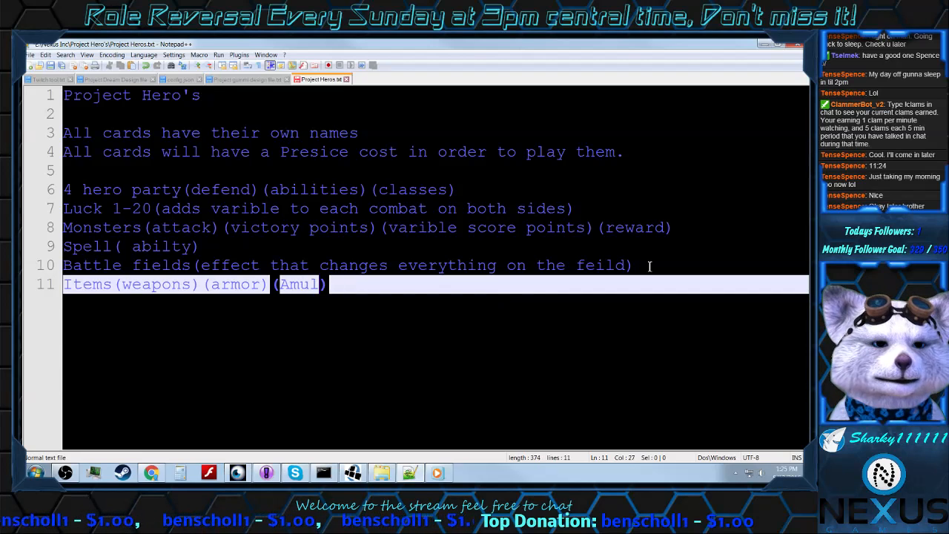
pyautogui.press('BackSpace')
pyautogui.write('?')
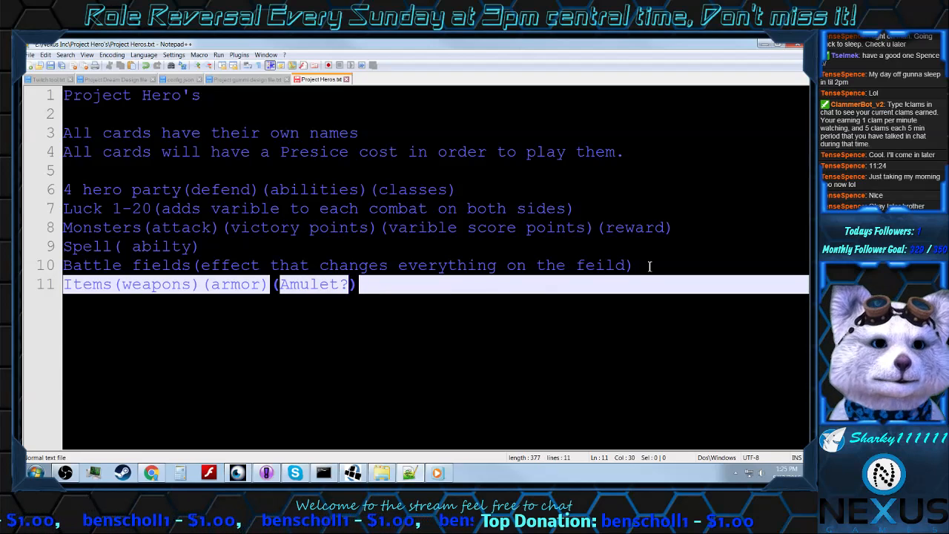
pyautogui.press('Right')
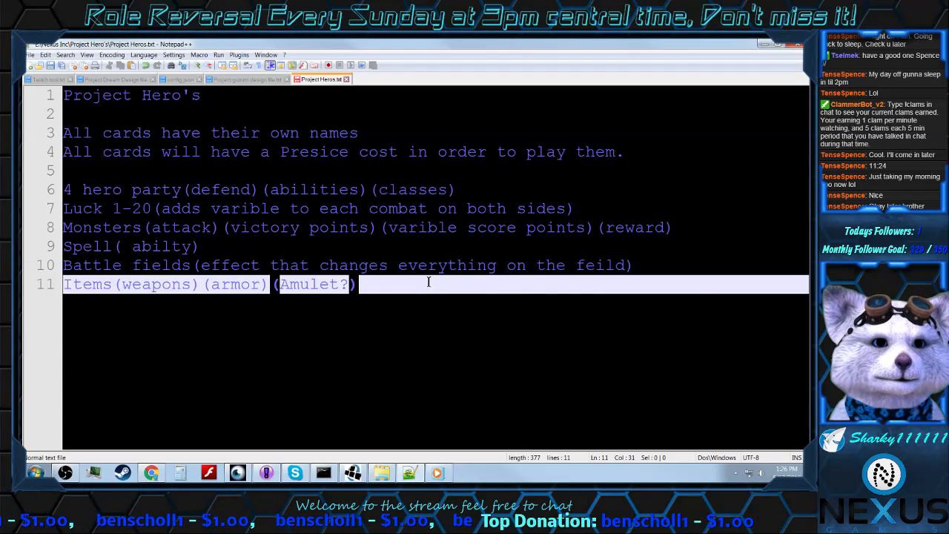
# Step: Append "(pet)" after "(Amulet?)" at the end of the "Items" line
pyautogui.write('(w')
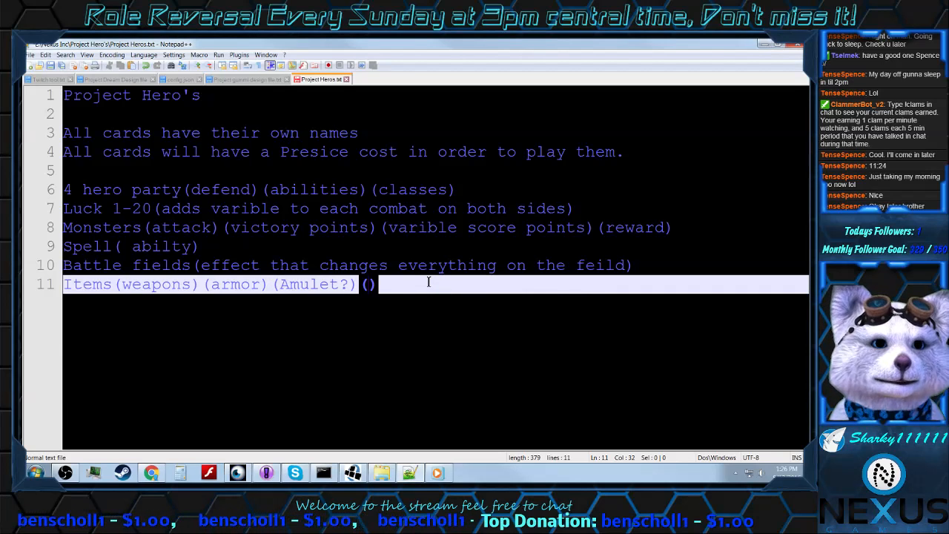
pyautogui.write('e')
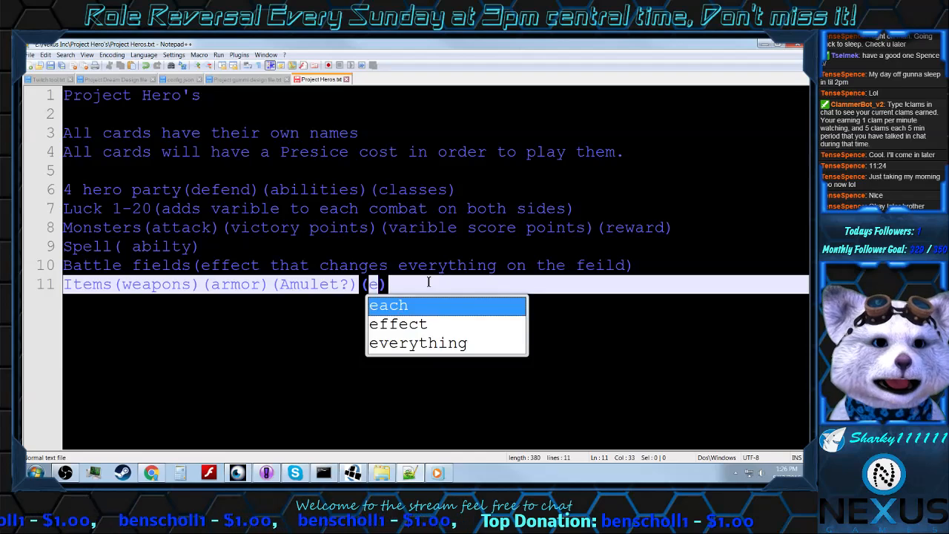
pyautogui.press('BackSpace')
pyautogui.write('pet')
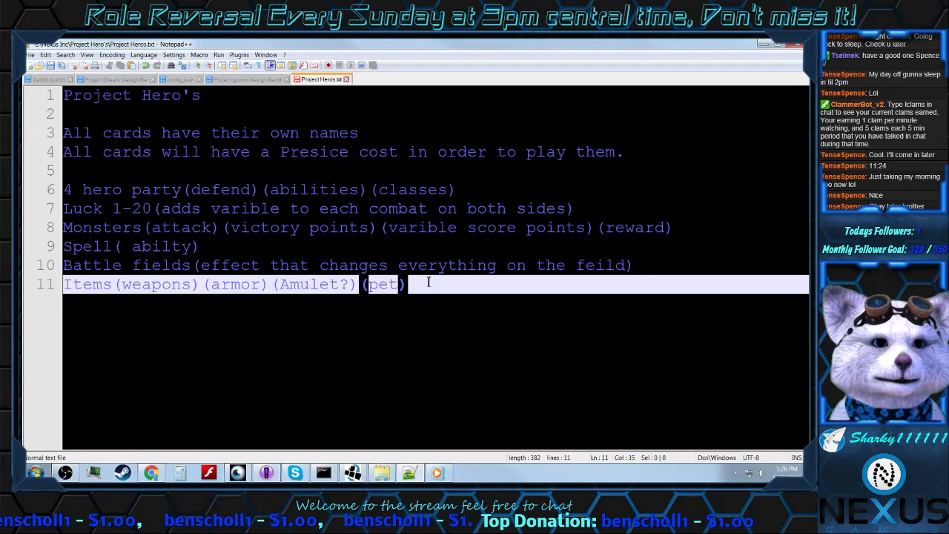
pyautogui.click(420, 287)
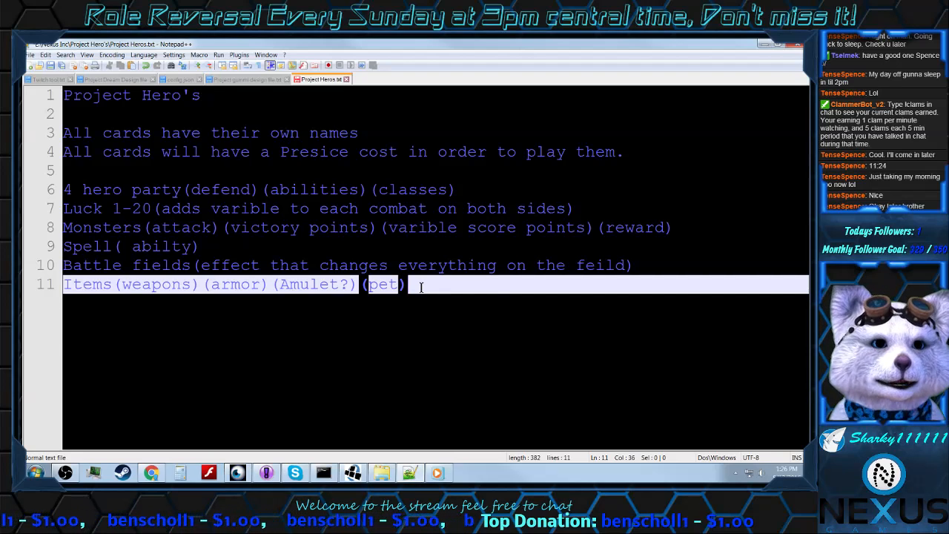
# Step: Add a new line below the "Items" line reading "Each item can only equip 1 of each type."
pyautogui.press('Return')
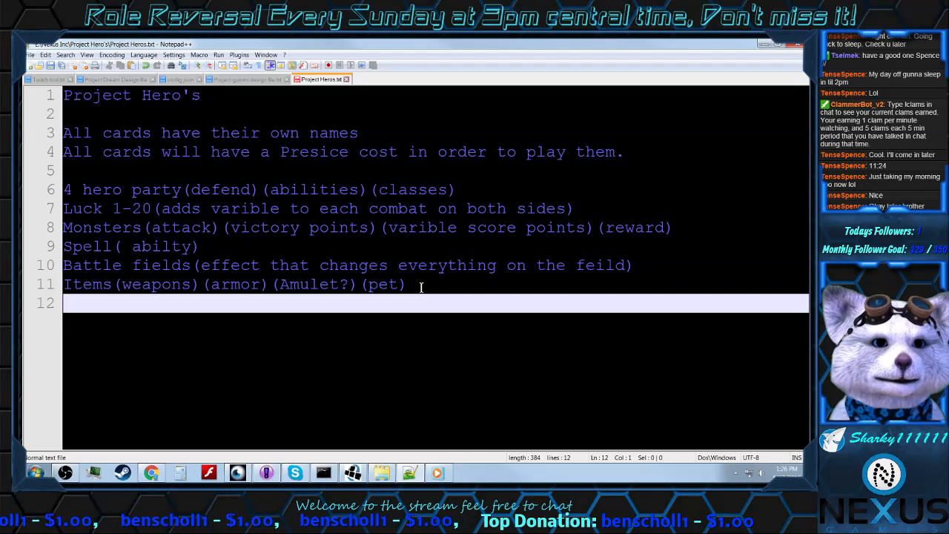
pyautogui.write('E')
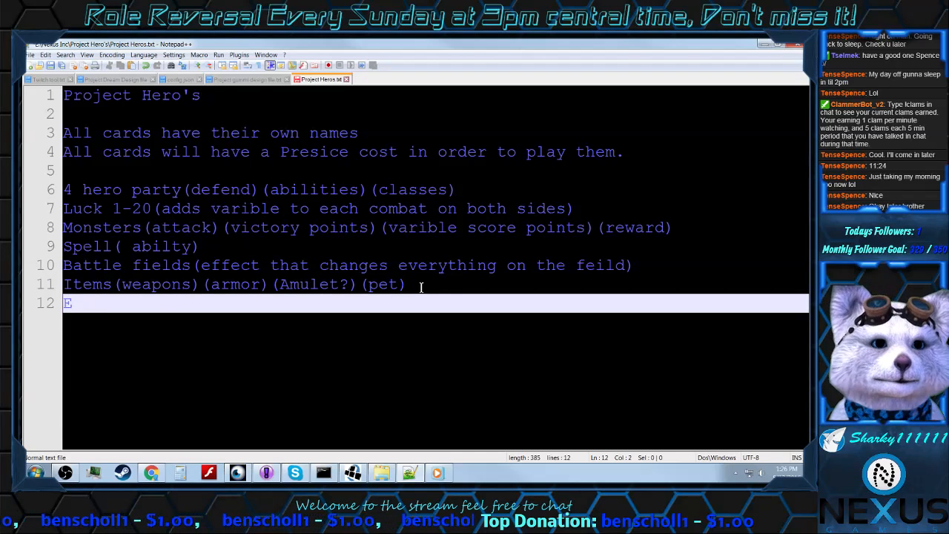
pyautogui.write('ach item')
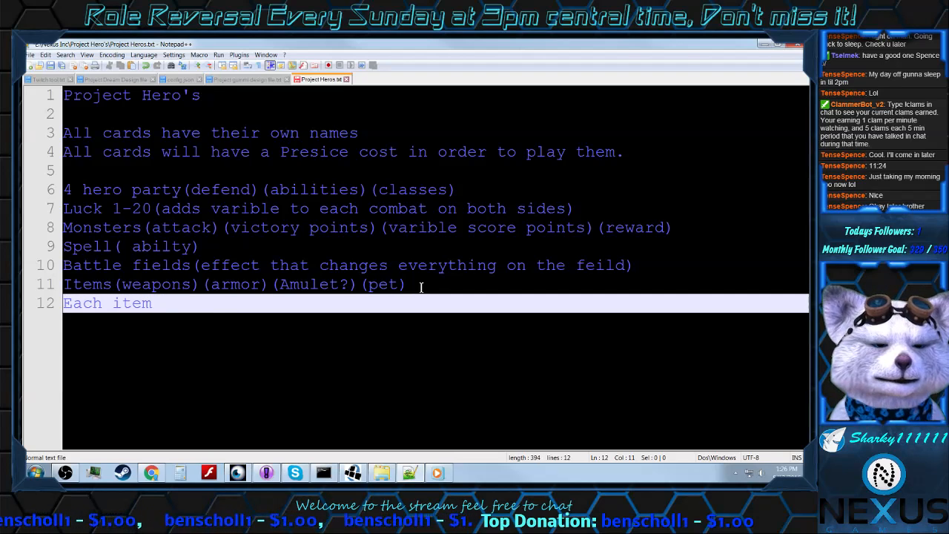
pyautogui.write(' can ')
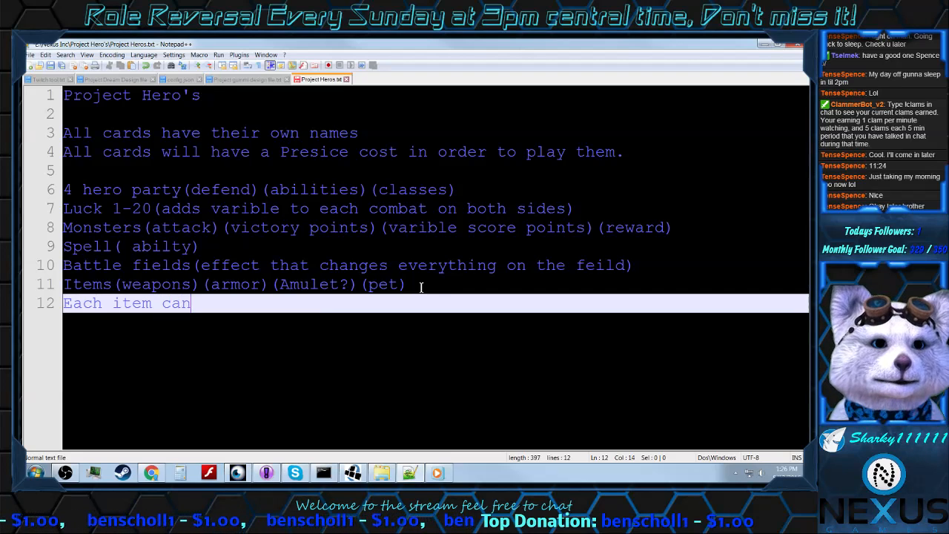
pyautogui.write('only ')
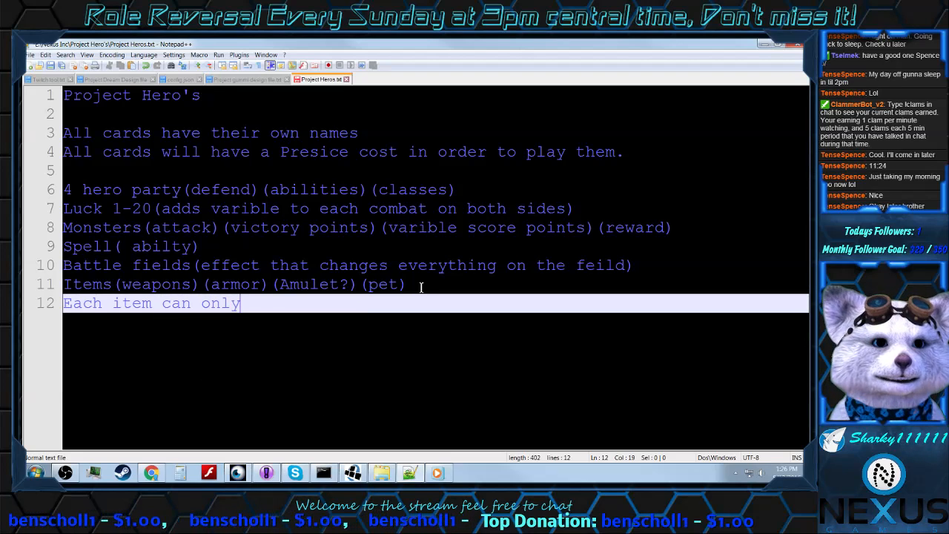
pyautogui.write('e')
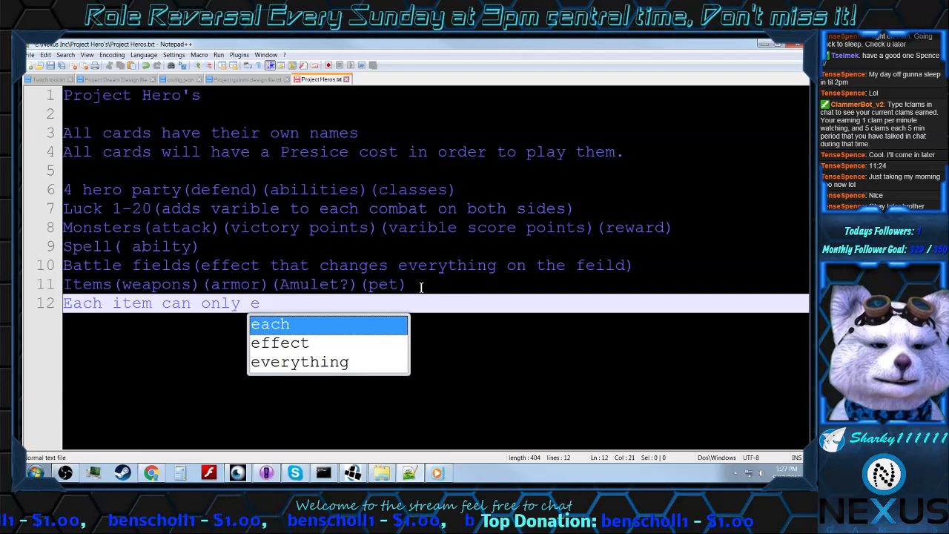
pyautogui.write('quip ')
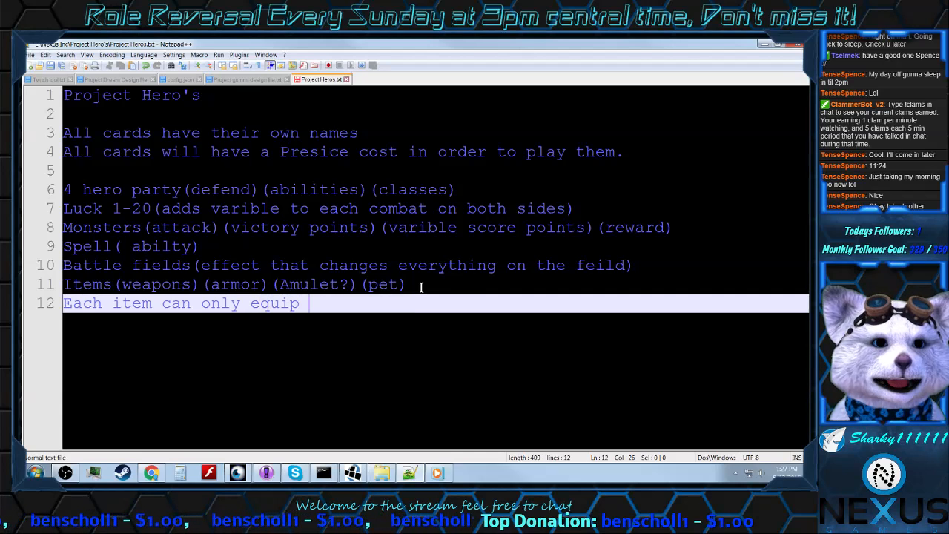
pyautogui.write('1 of e')
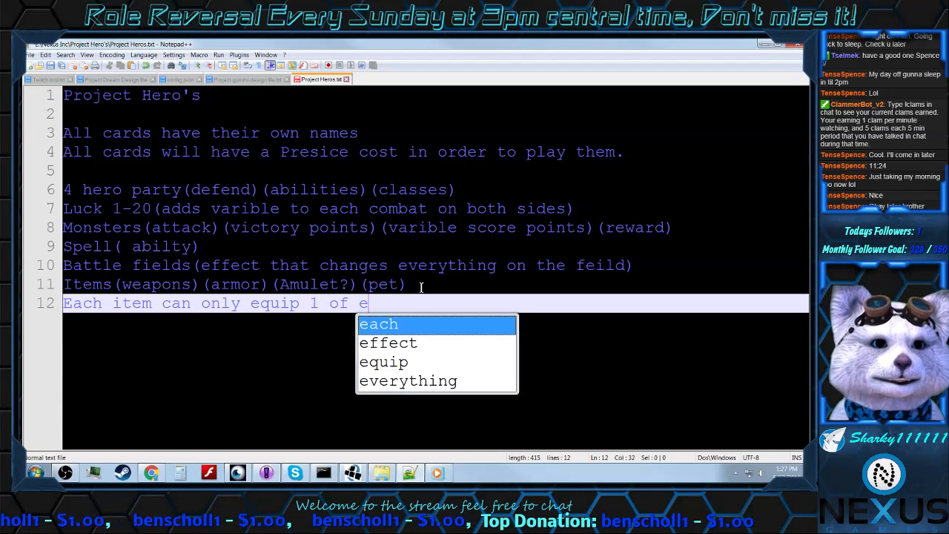
pyautogui.write('ach type')
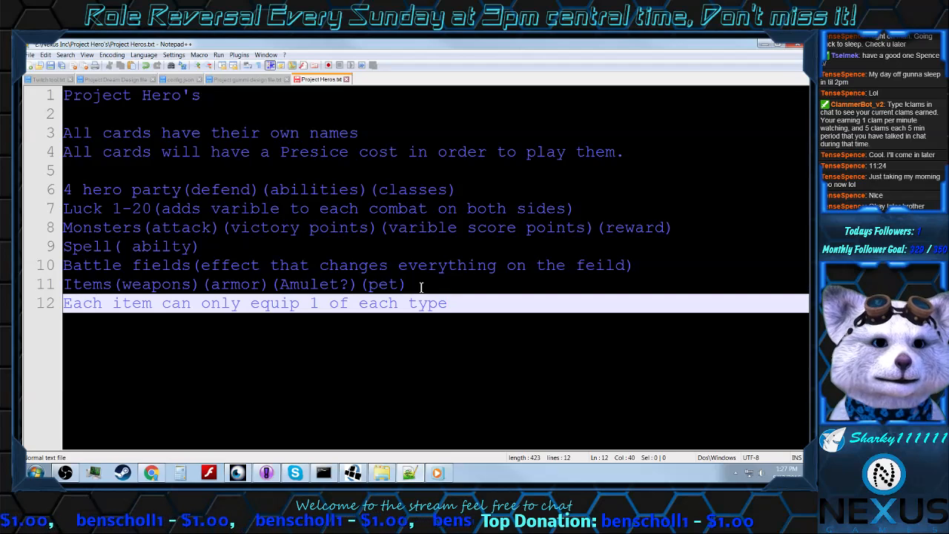
pyautogui.write(',')
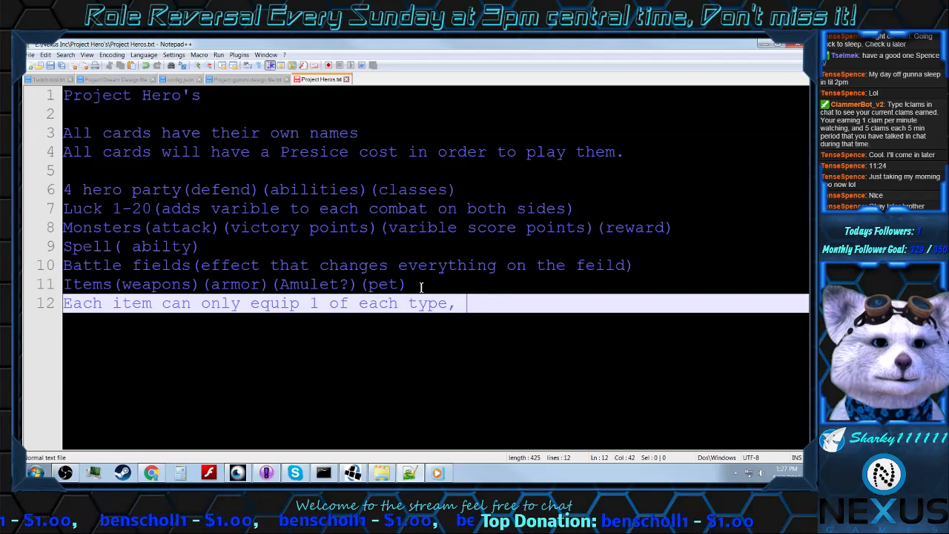
pyautogui.press('BackSpace')
pyautogui.press('BackSpace')
pyautogui.write('.')
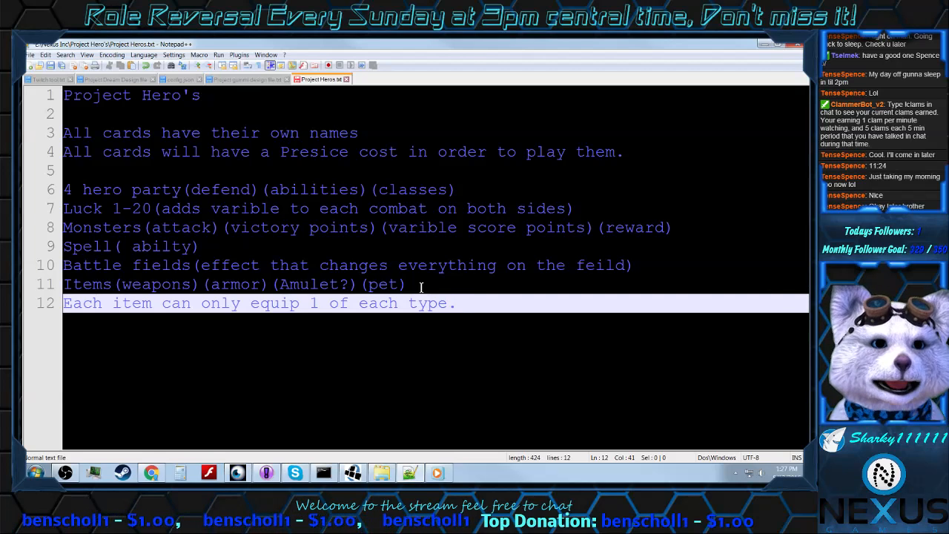